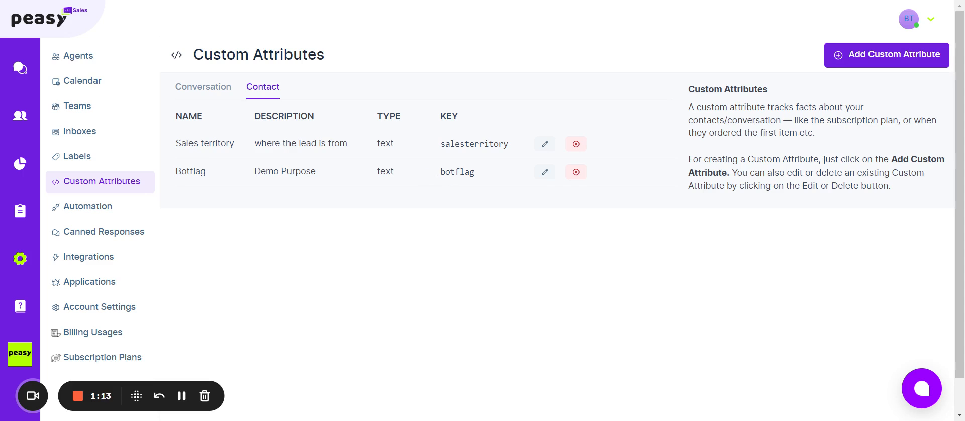
Open the chatbot flow 66-incomming_msg_bot-X8S988 and examine the settings of the botflag condition node that follows START
left_click(28, 212)
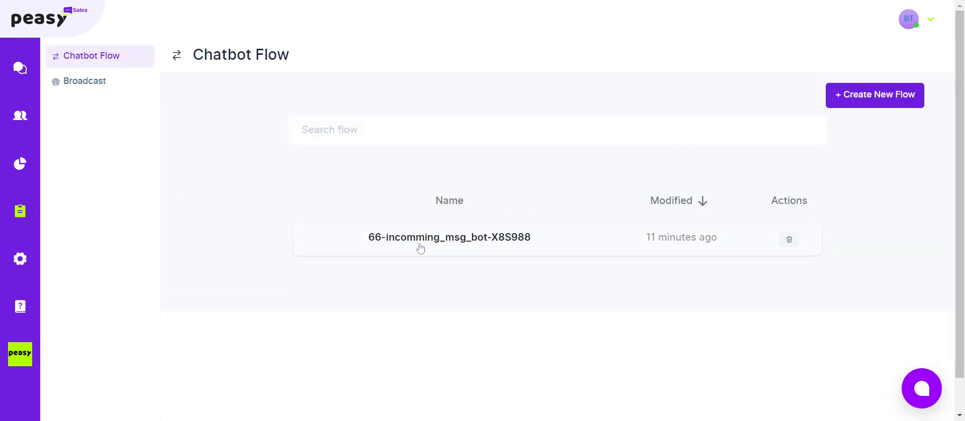
left_click(419, 248)
scroll(304, 153, "down", 3)
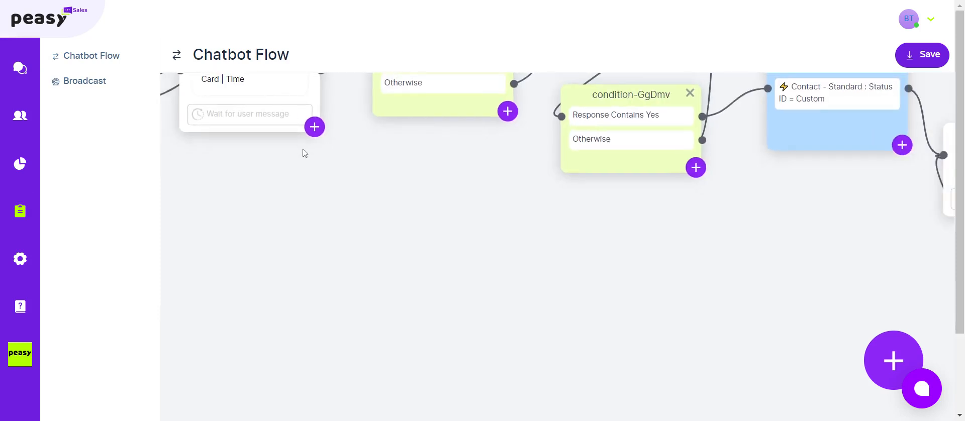
left_click_drag(250, 189, 649, 282)
left_click_drag(329, 296, 698, 308)
left_click_drag(405, 307, 586, 307)
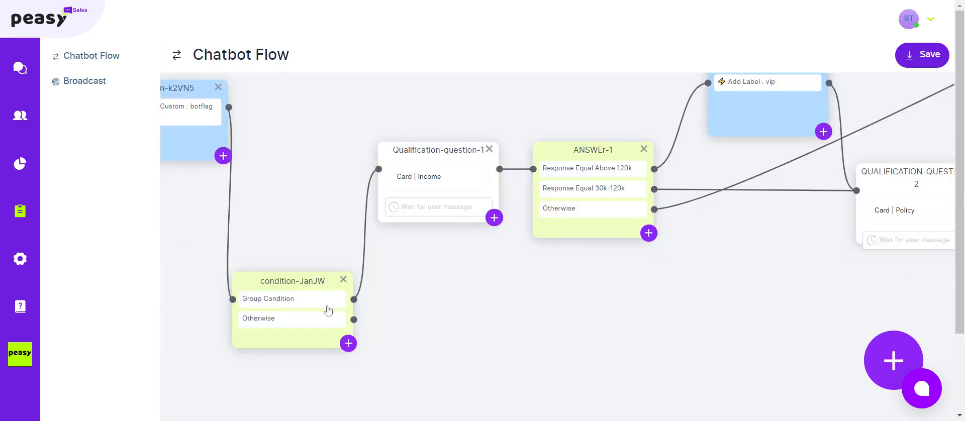
mouse_move(303, 248)
left_mouse_down()
mouse_move(478, 248)
mouse_move(638, 287)
left_mouse_up()
scroll(402, 273, "down", 2)
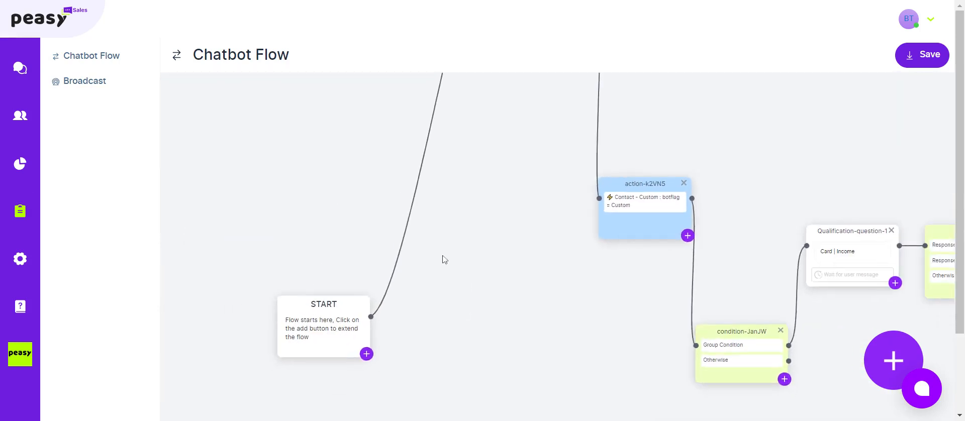
left_click_drag(497, 187, 446, 357)
left_click_drag(517, 83, 420, 287)
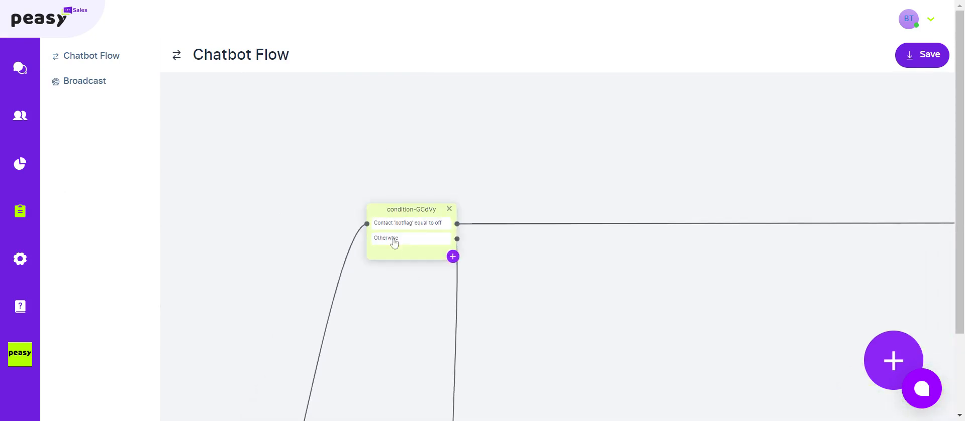
left_click(394, 220)
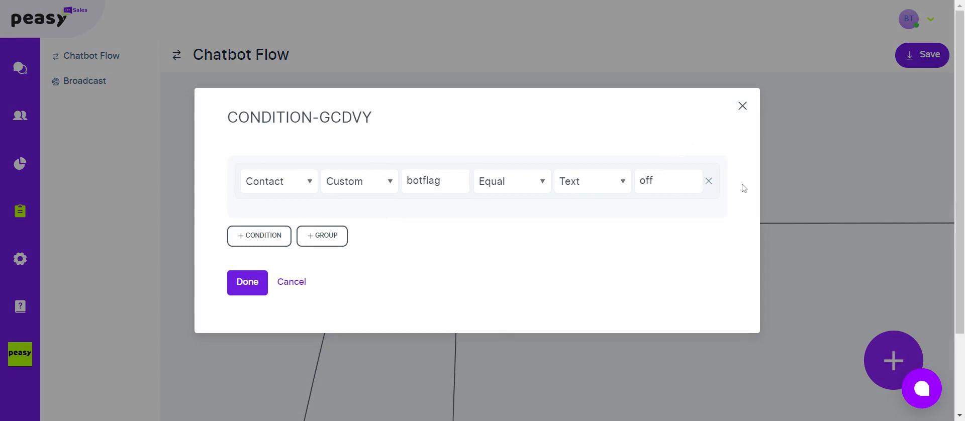
left_click(743, 106)
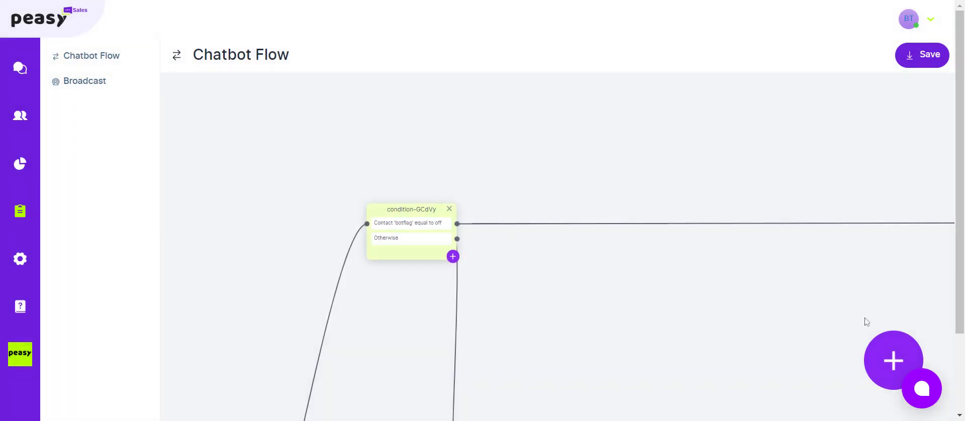
Follow the botflag condition's branches and examine the contact attribute settings of the action node on its Otherwise branch
left_click_drag(866, 321, 199, 309)
left_click_drag(867, 238, 264, 303)
left_click_drag(387, 327, 932, 286)
left_click_drag(397, 315, 934, 251)
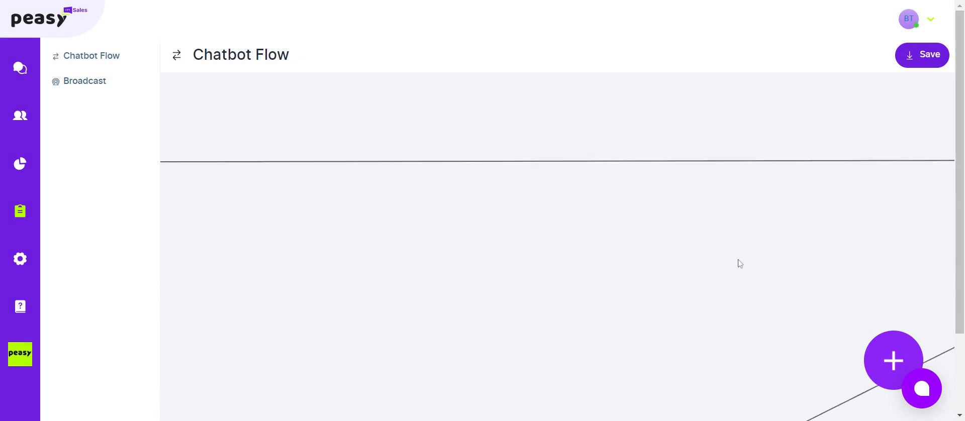
left_click_drag(375, 288, 844, 240)
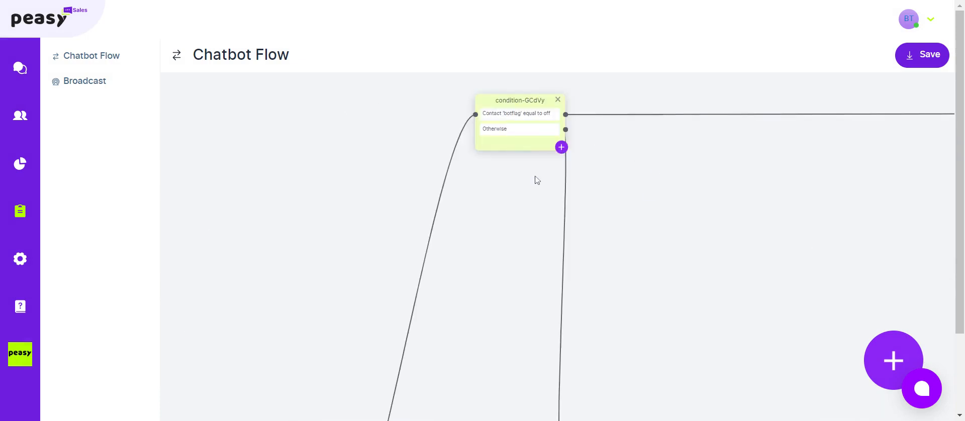
scroll(613, 207, "down", 2)
left_click_drag(631, 274, 617, 160)
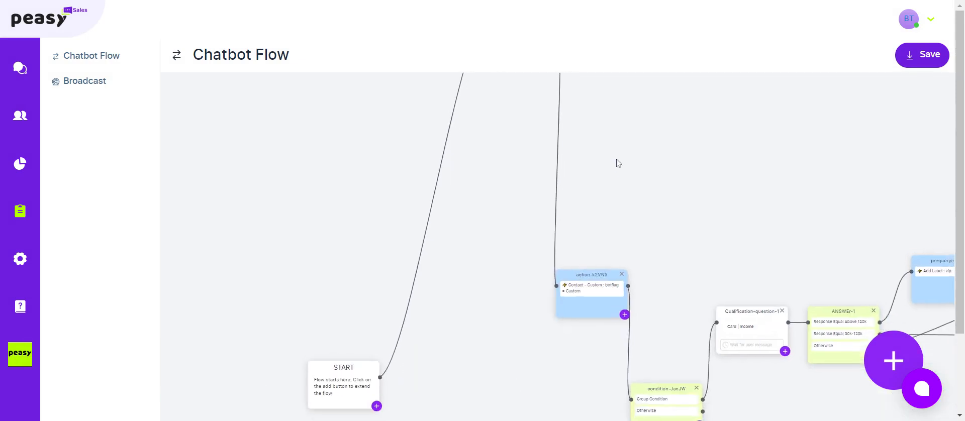
left_click(600, 301)
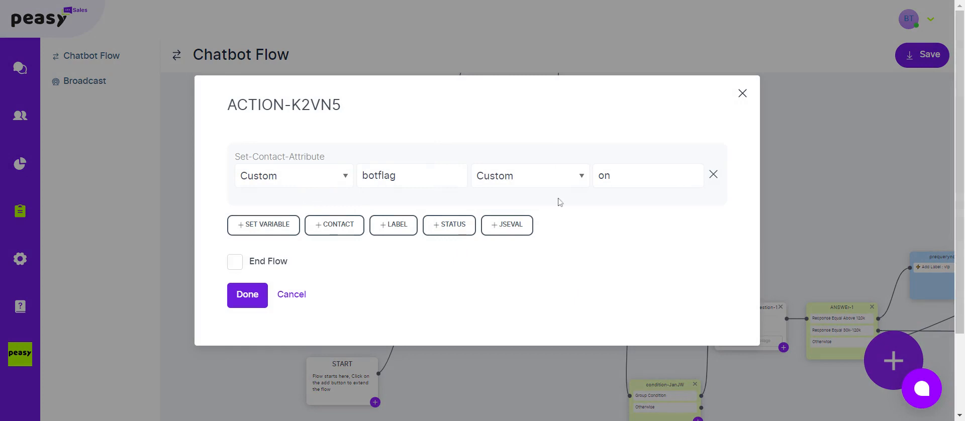
left_click(743, 93)
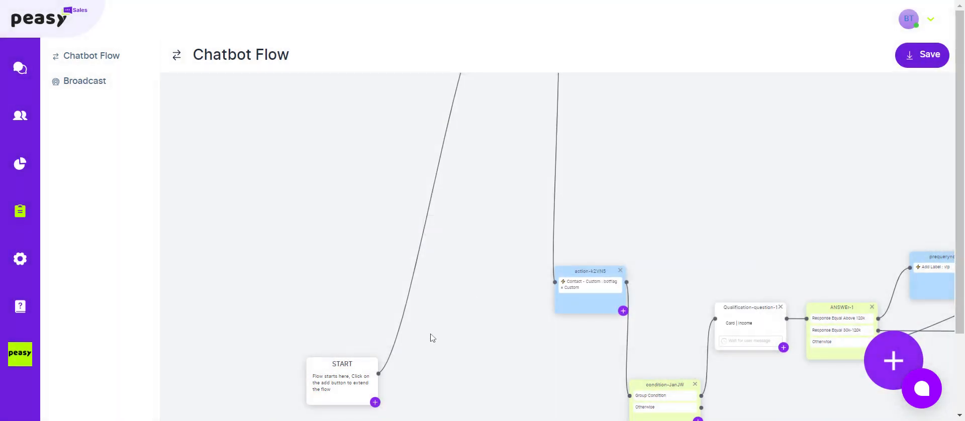
Retrace the path from START through the botflag condition and review the action-k2VN5 node's settings again
scroll(474, 322, "down", 1)
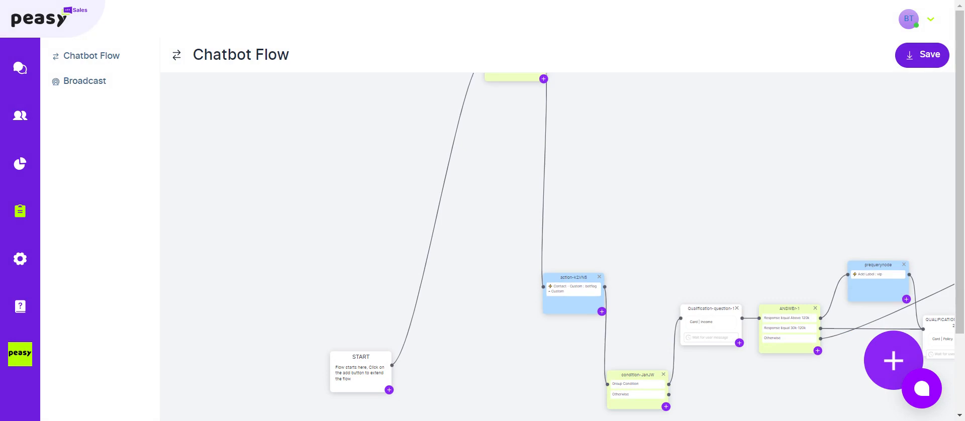
left_click_drag(485, 277, 463, 408)
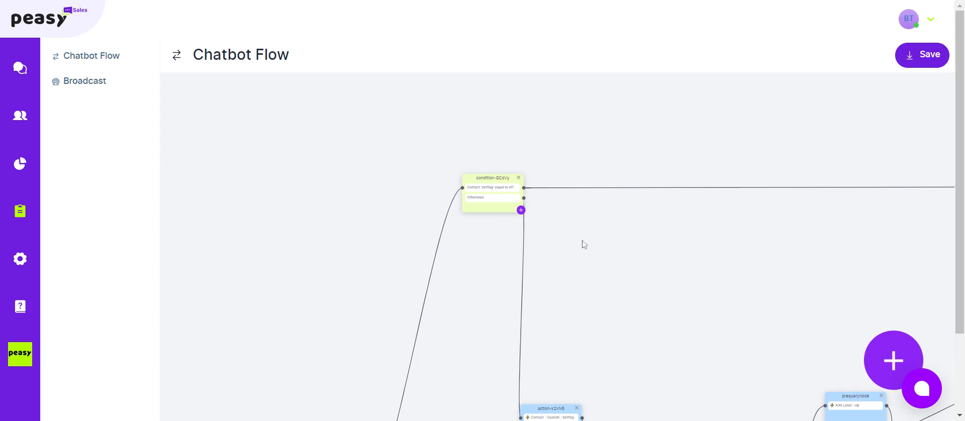
scroll(578, 251, "down", 3)
scroll(578, 252, "right", 1)
left_click(494, 298)
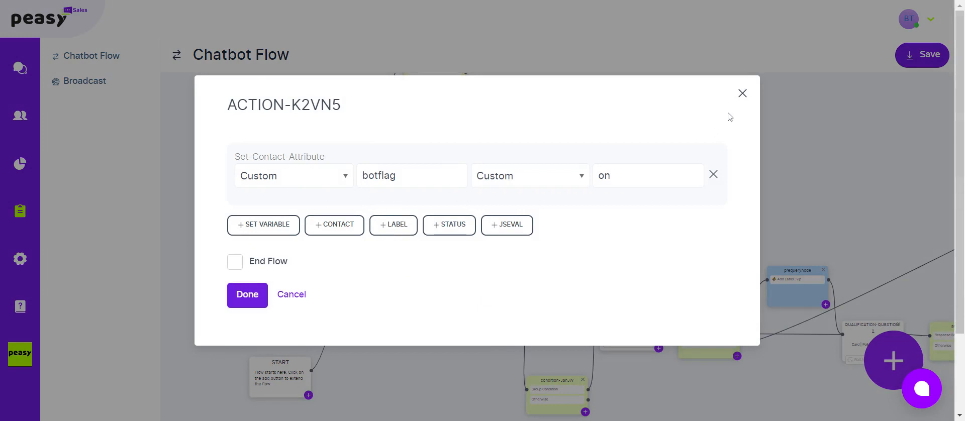
left_click(742, 93)
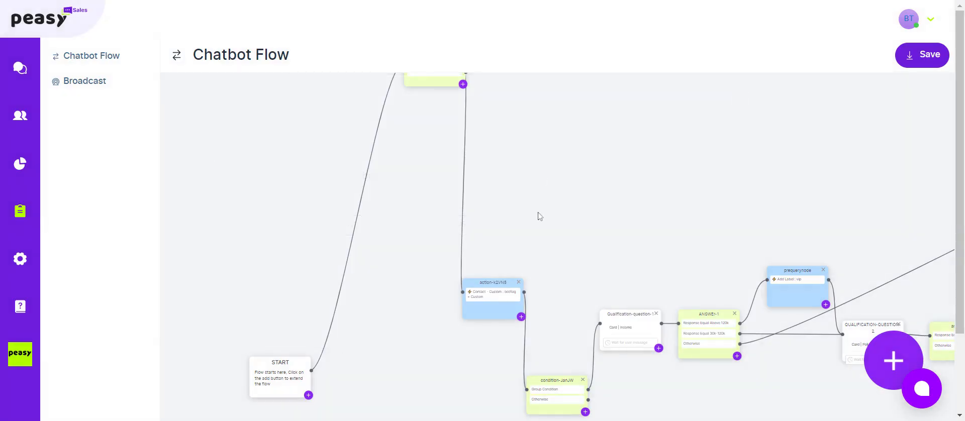
Follow the qualification and delegation nodes to the end of the flow and examine the settings of the endconvo2 action node
left_click_drag(698, 162, 586, 167)
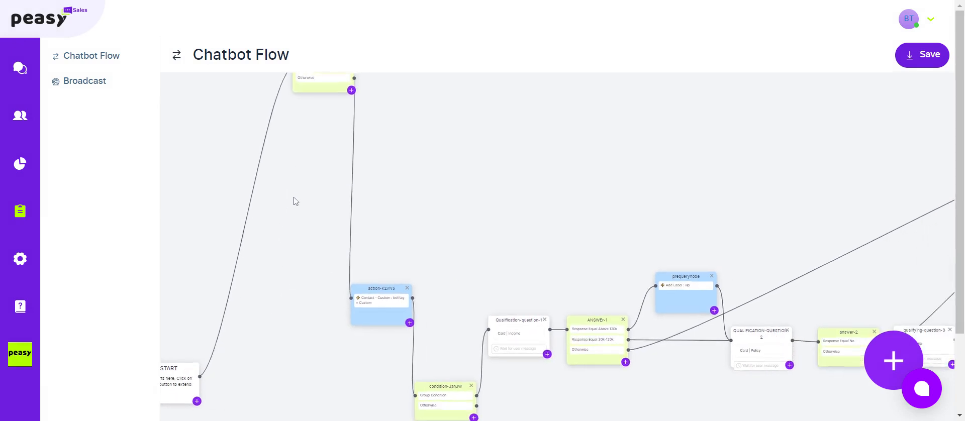
scroll(301, 192, "up", 1)
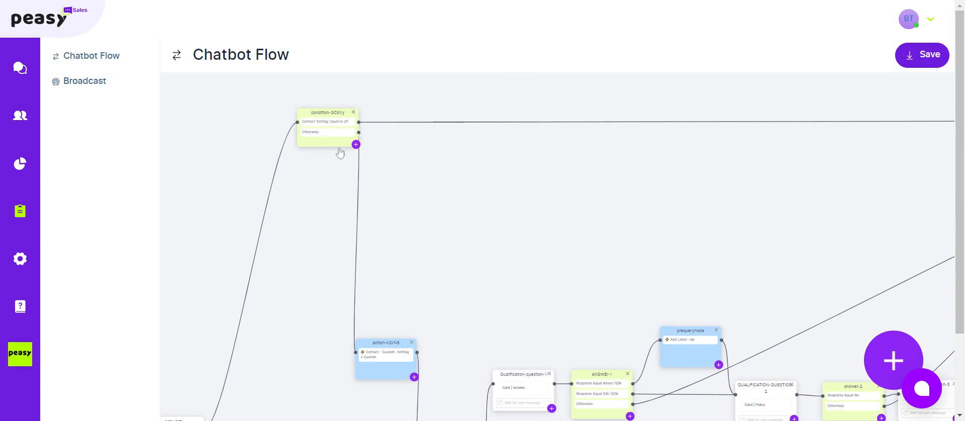
scroll(347, 155, "down", 3)
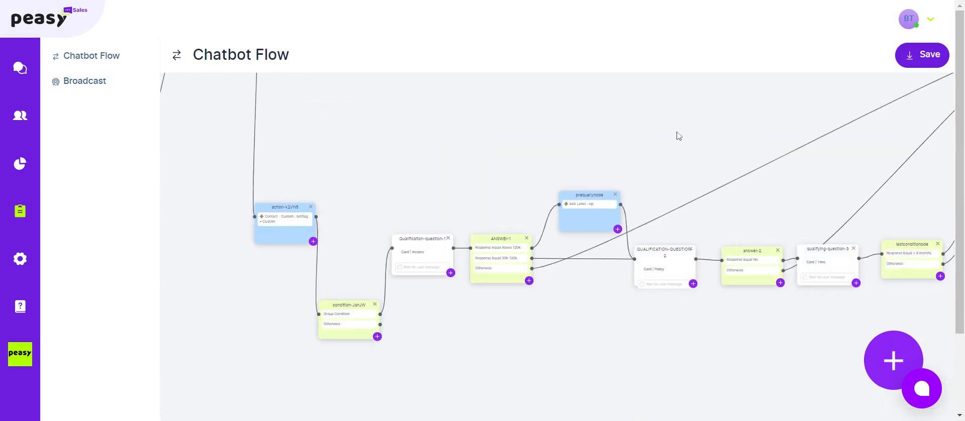
scroll(784, 186, "right", 7)
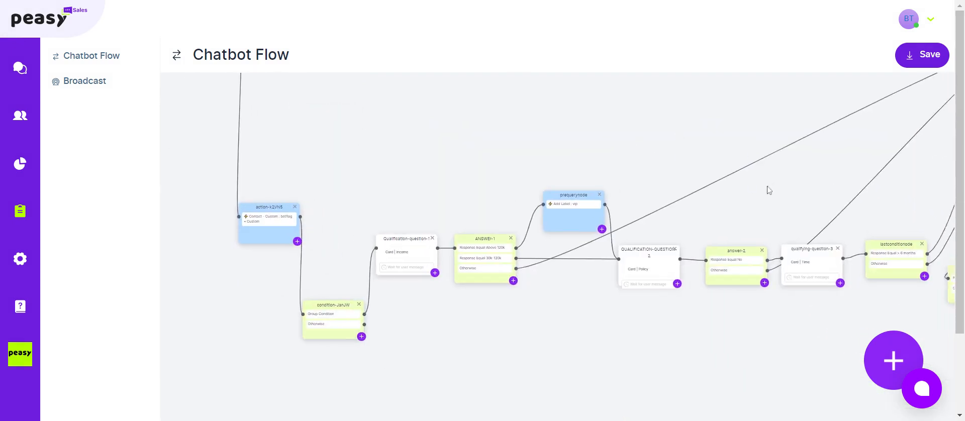
scroll(602, 192, "right", 7)
scroll(730, 206, "down", 2)
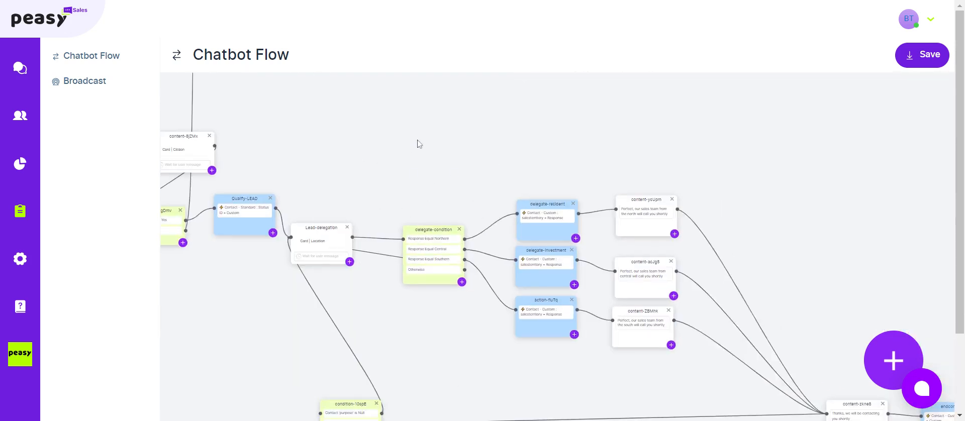
scroll(416, 144, "right", 2)
scroll(660, 191, "right", 5)
scroll(619, 312, "down", 2)
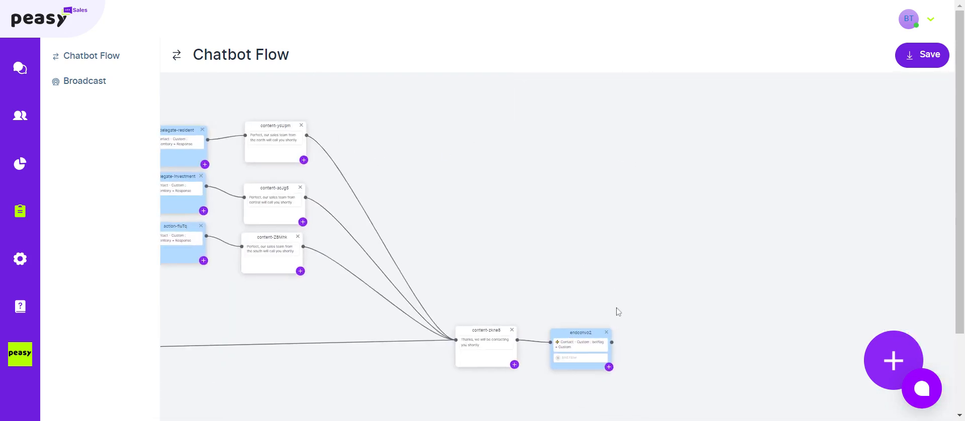
left_click(602, 347)
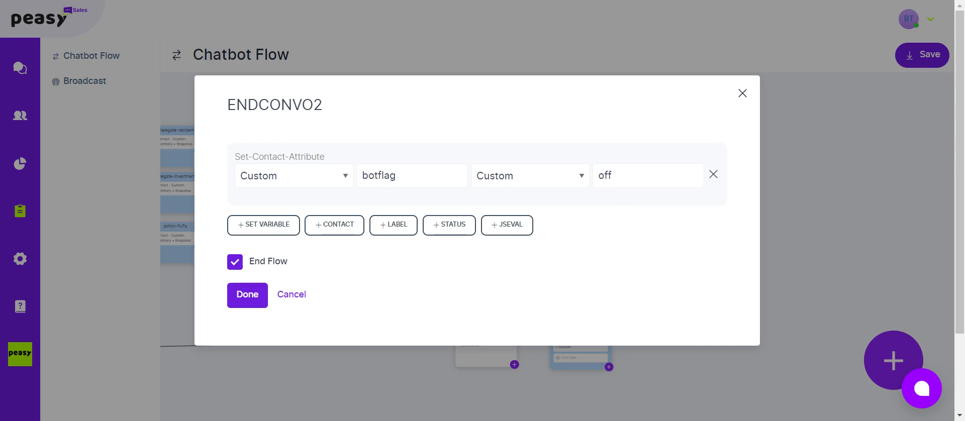
left_click(743, 93)
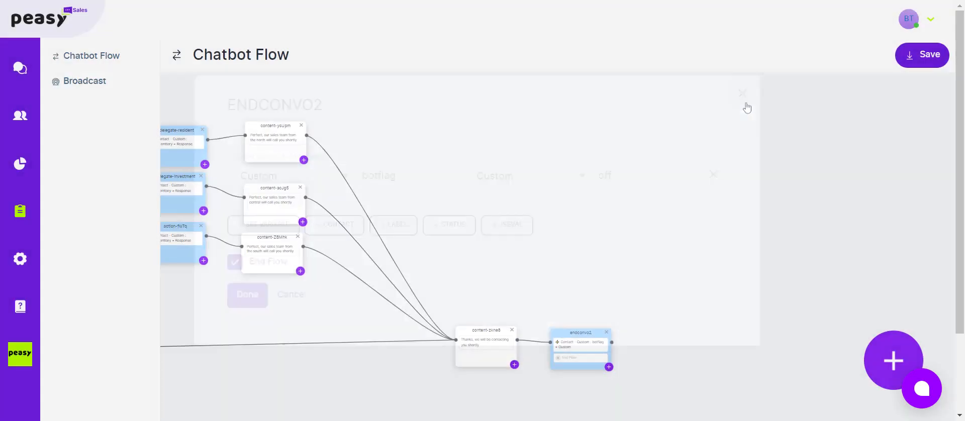
Show conversations of all statuses and open the website chat conversation
left_click(26, 73)
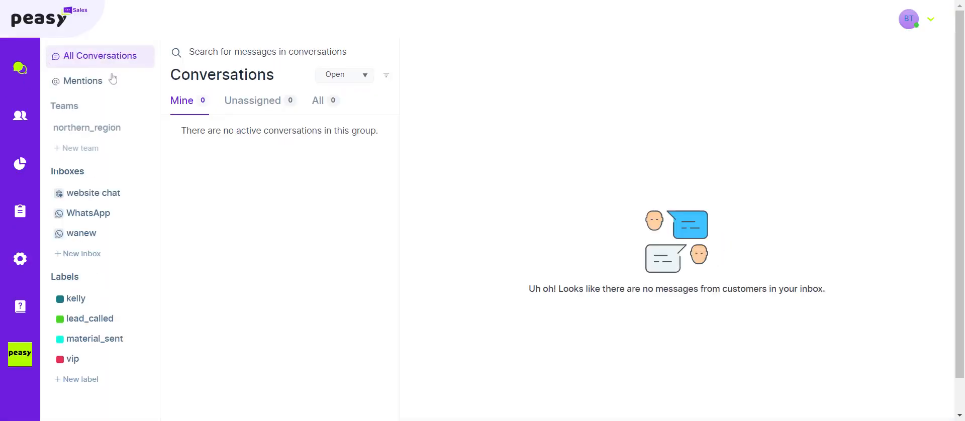
left_click(345, 75)
left_click(327, 119)
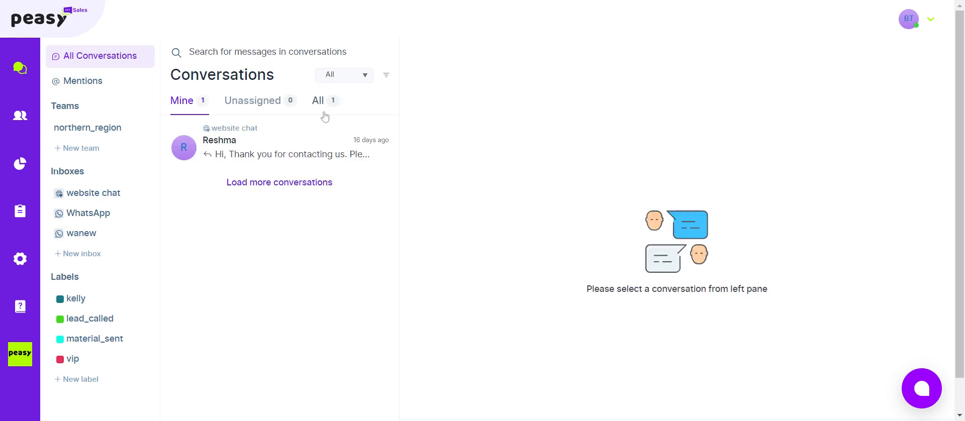
left_click(322, 145)
Add the Botflag contact attribute to the conversation's contact and save it with the value off
scroll(799, 271, "down", 8)
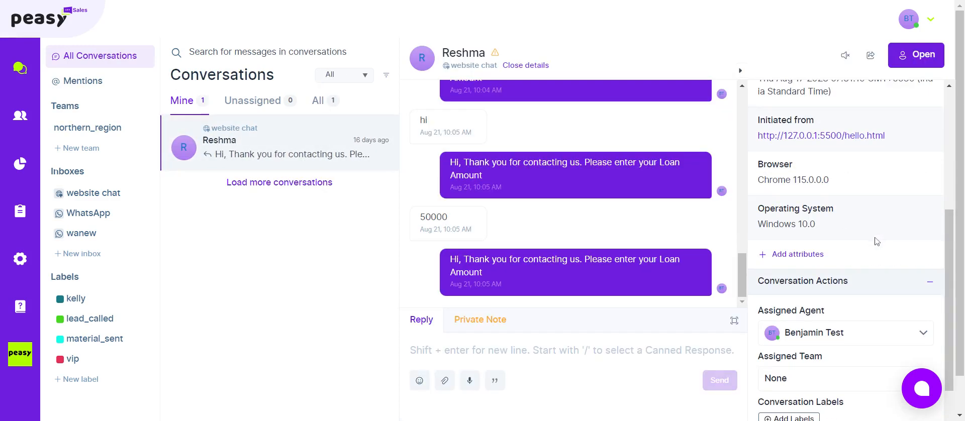
scroll(834, 295, "down", 1)
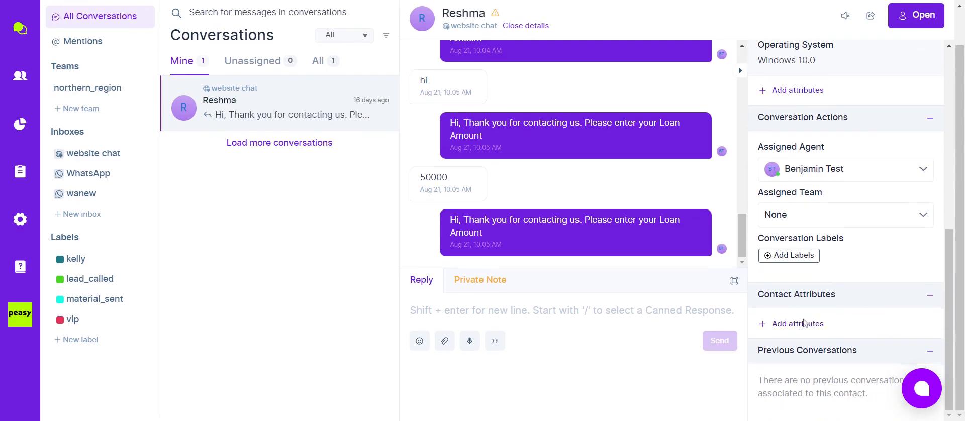
left_click(783, 324)
scroll(797, 331, "down", 1)
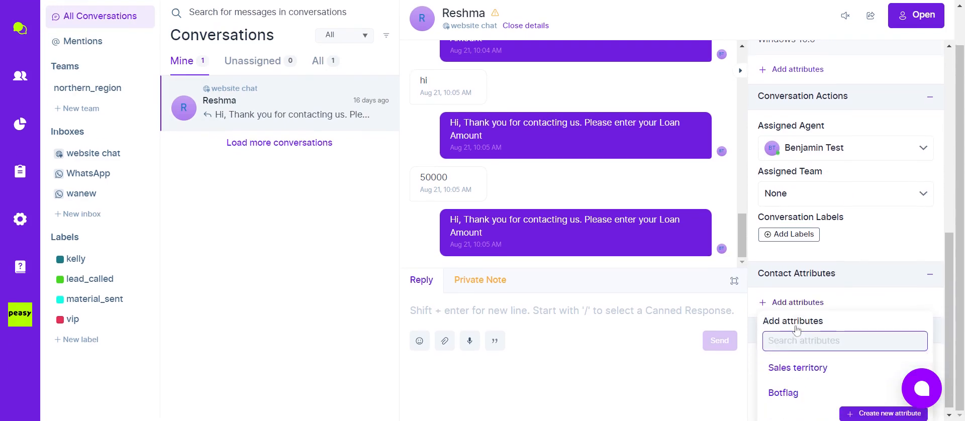
left_click(783, 387)
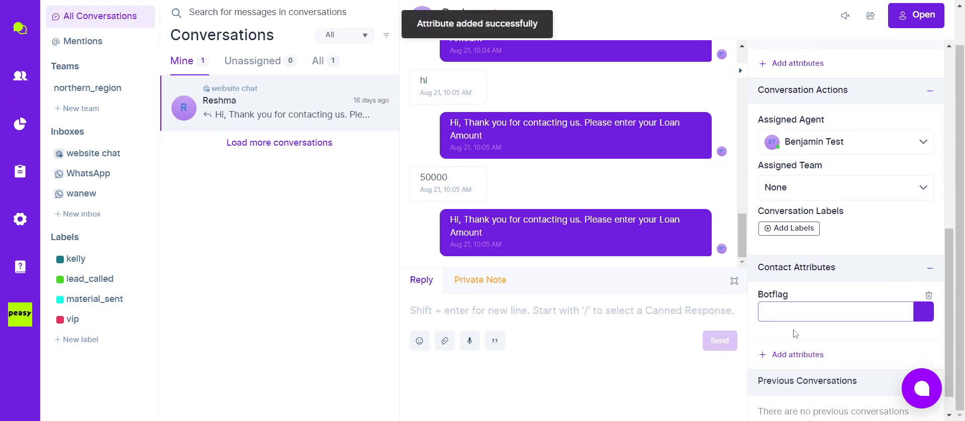
type("off")
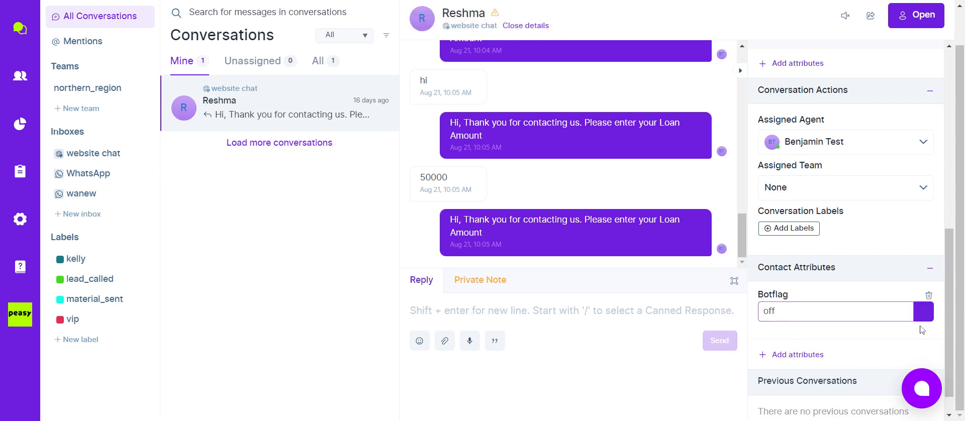
left_click(925, 313)
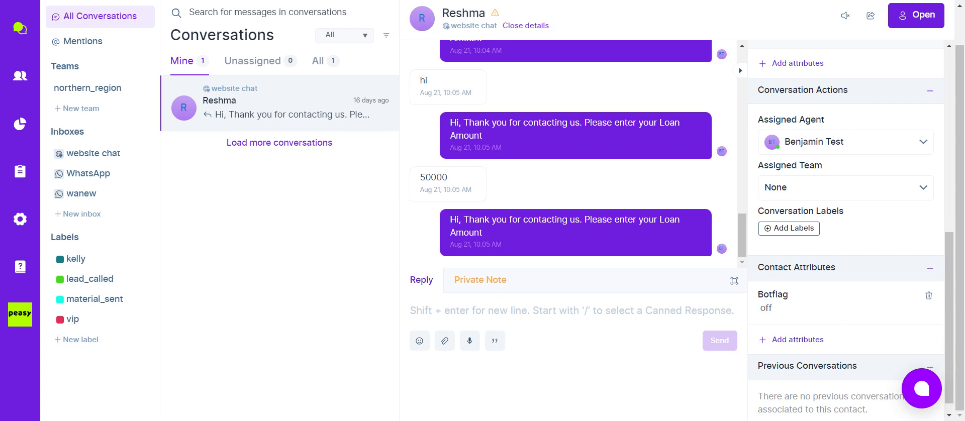
mouse_move(777, 307)
mouse_move(811, 308)
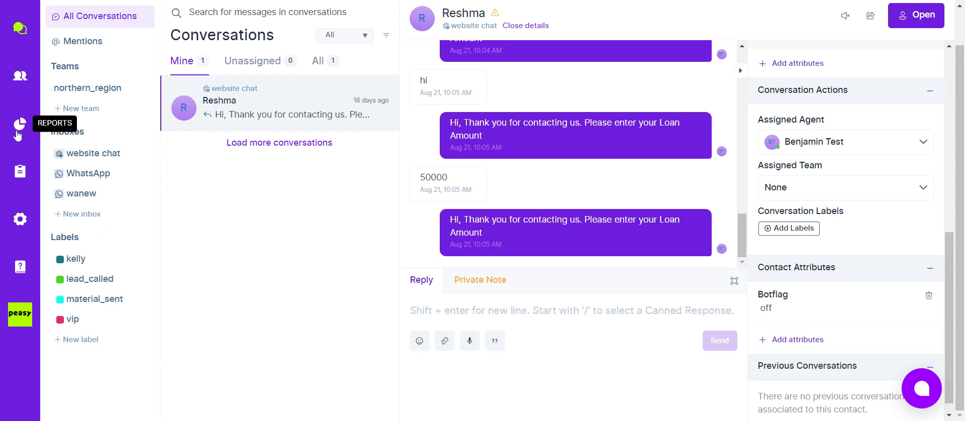
Open the list of automation rules in the settings
left_click(19, 223)
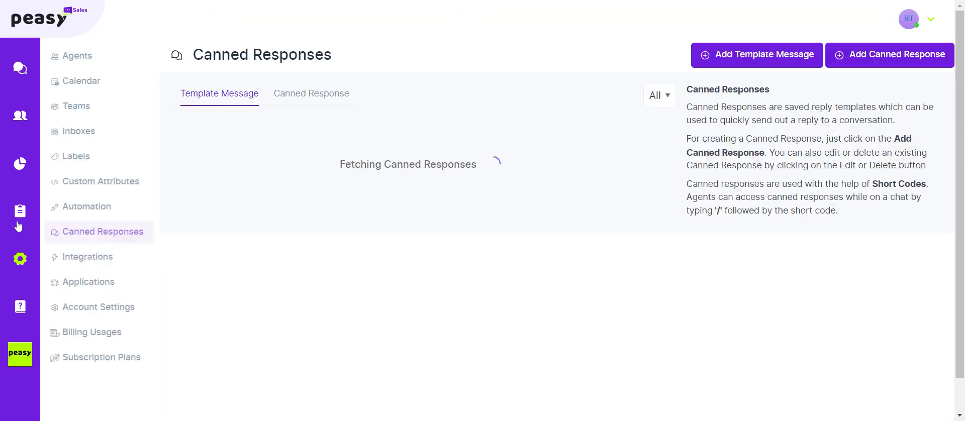
left_click(72, 211)
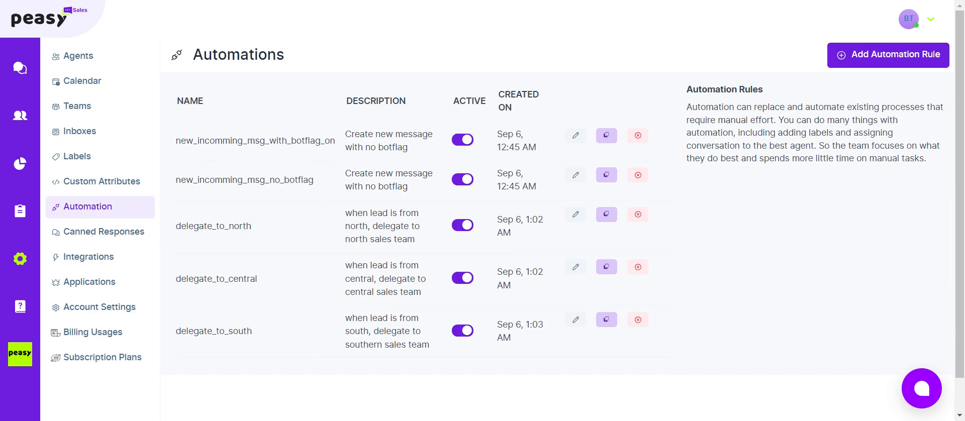
Examine the names of the two incoming-message rules, one for botflag on and one for no botflag
left_click_drag(186, 141, 237, 141)
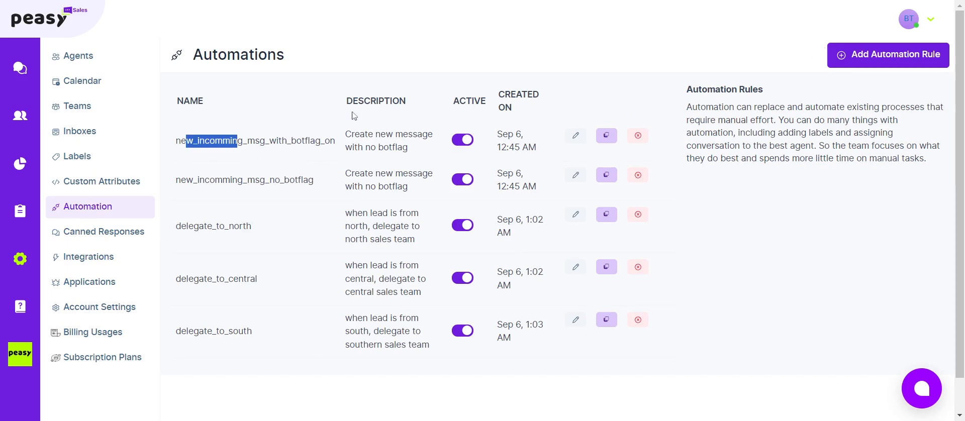
left_click_drag(291, 141, 335, 140)
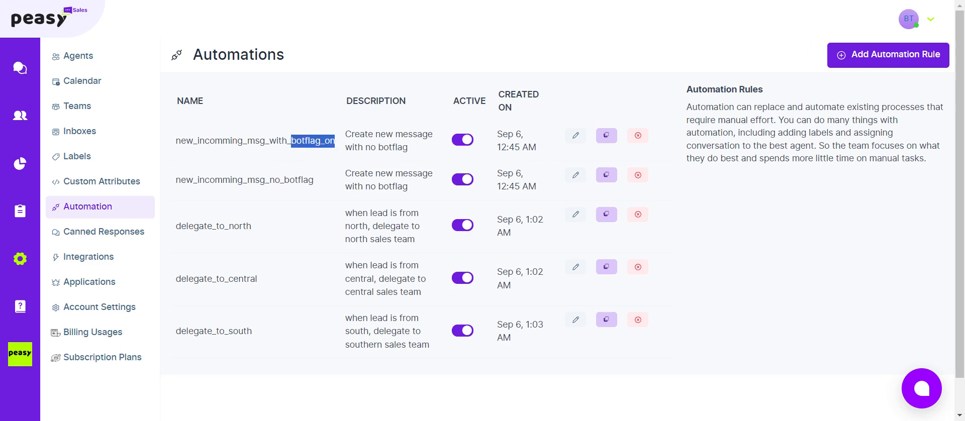
left_click_drag(193, 180, 260, 179)
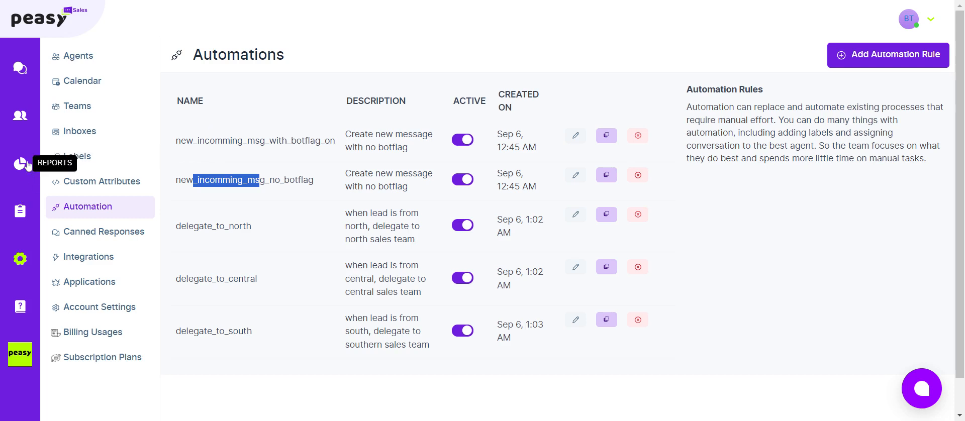
Open the chatbot flow list and copy the flow name 66-incomming_msg_bot-X8S988
left_click(21, 212)
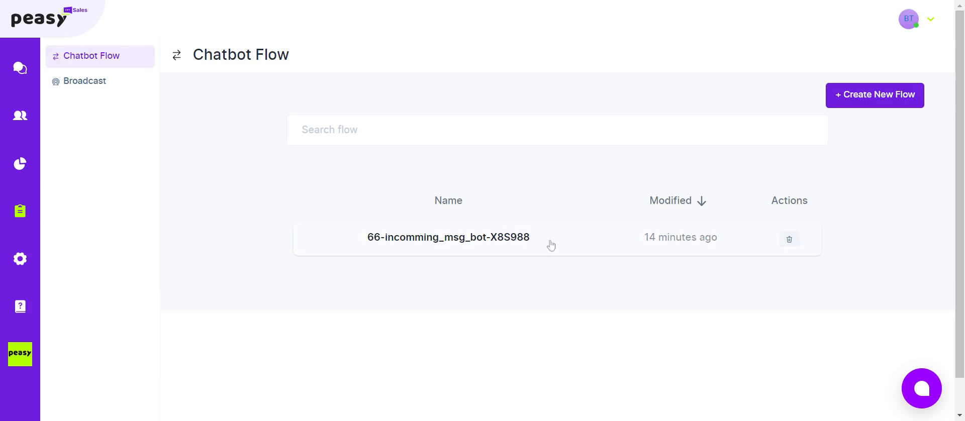
left_click_drag(549, 243, 366, 244)
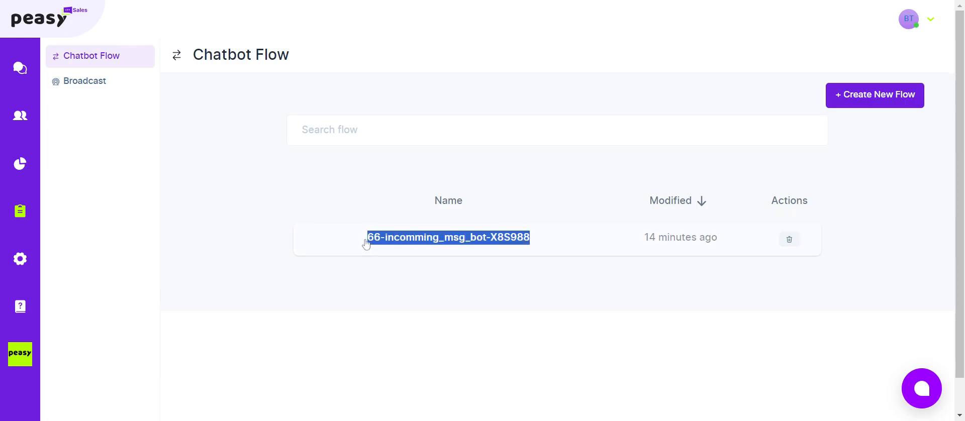
Return to the automation rules and delete the rule new_incomming_msg_no_botflag
left_click(25, 267)
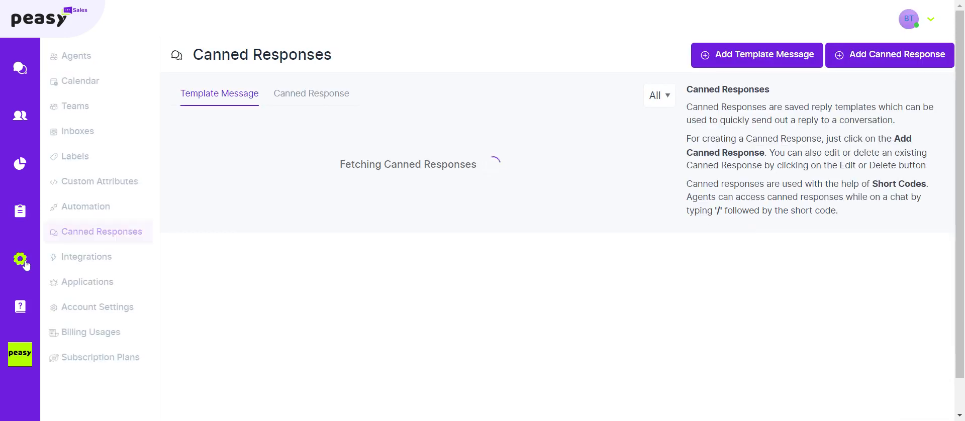
left_click(100, 206)
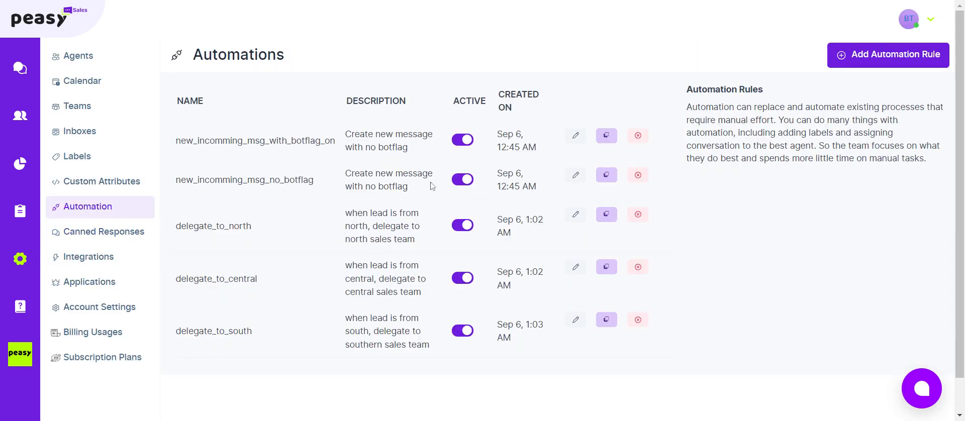
left_click(638, 176)
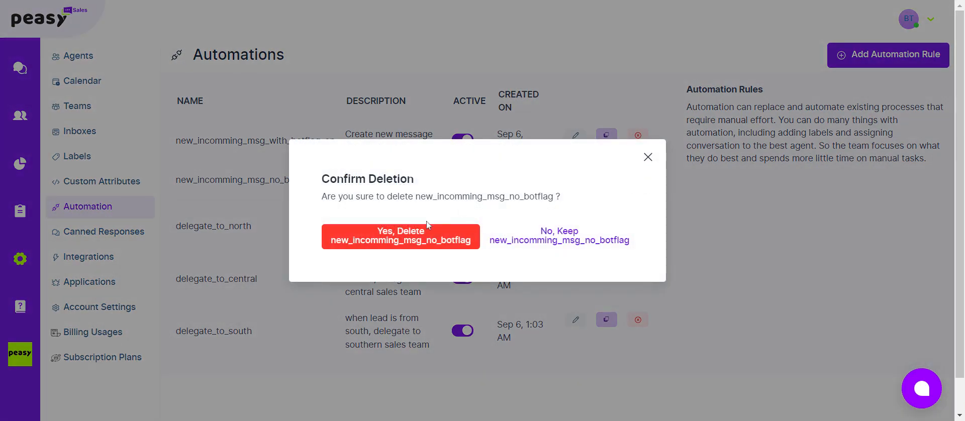
left_click(427, 224)
Start a new automation rule named new_incoming_msg_no_botflag with the description "assign to chatbot when contact is new"
left_click(914, 60)
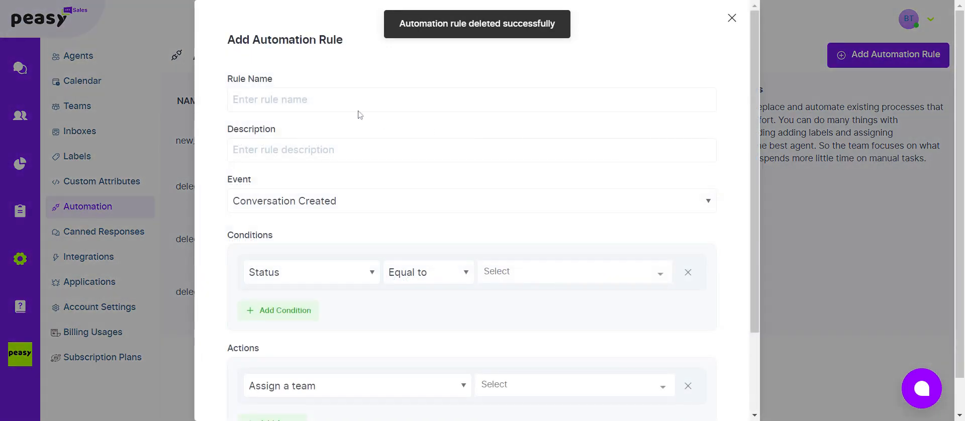
type("new")
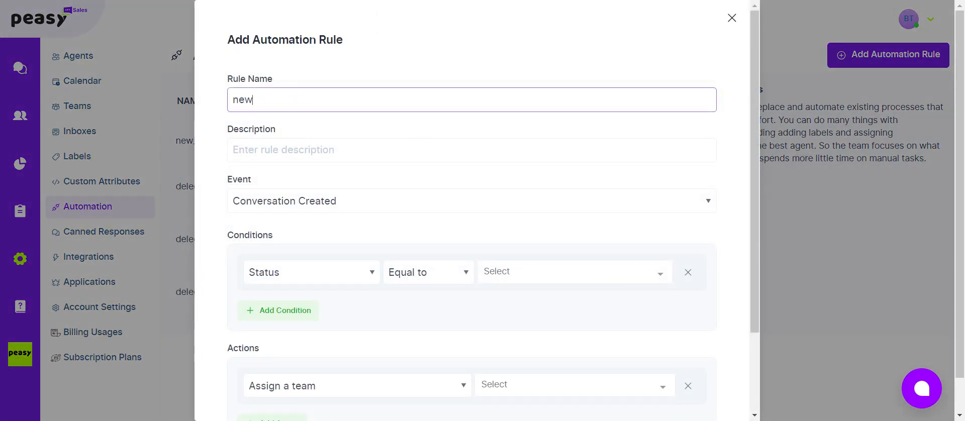
type("_incoming_msg_no_")
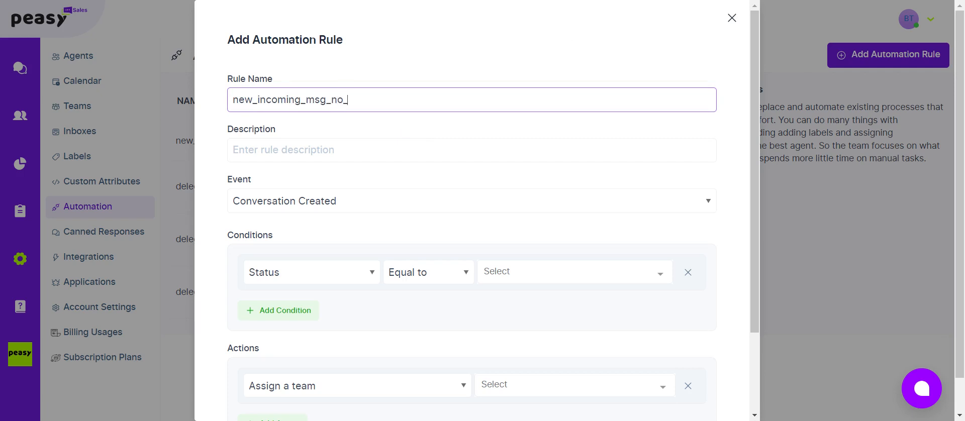
type("botflat")
key("Tab")
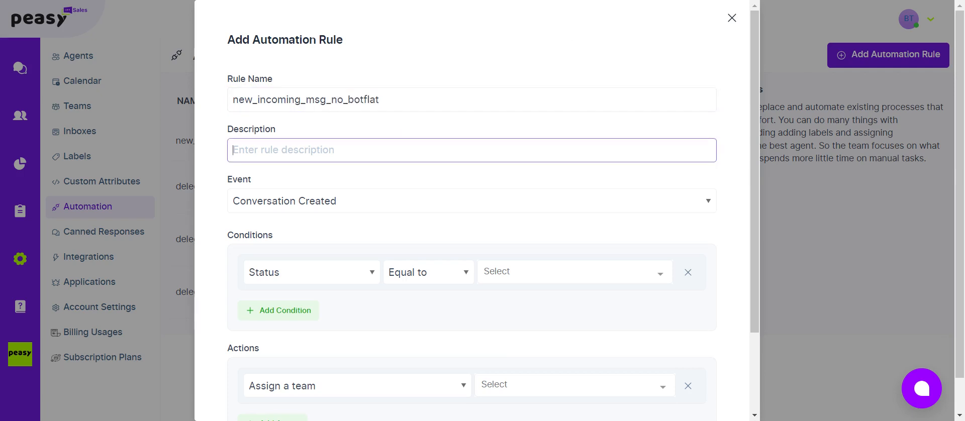
left_click(380, 100)
type("g")
key("Tab")
type("ass")
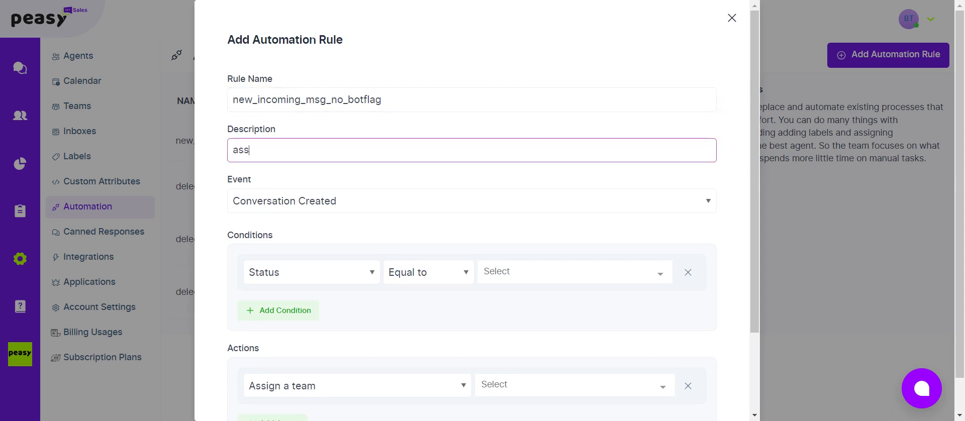
type("ign to chatbot when ")
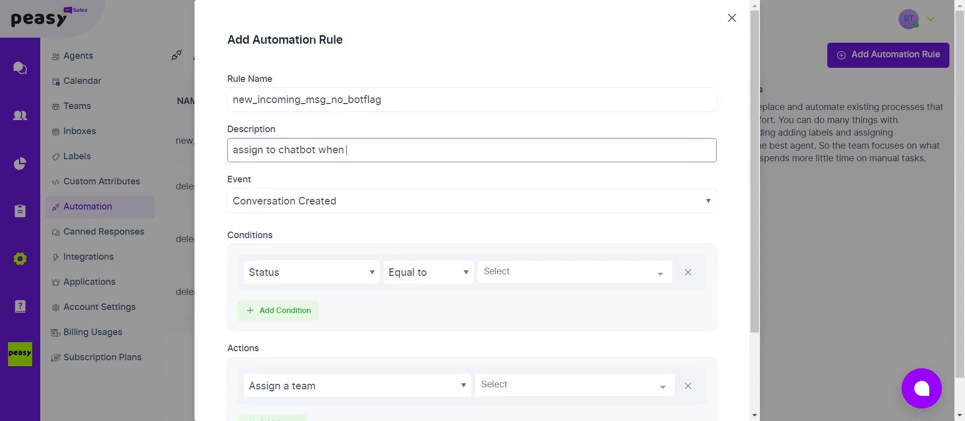
type("contact is new")
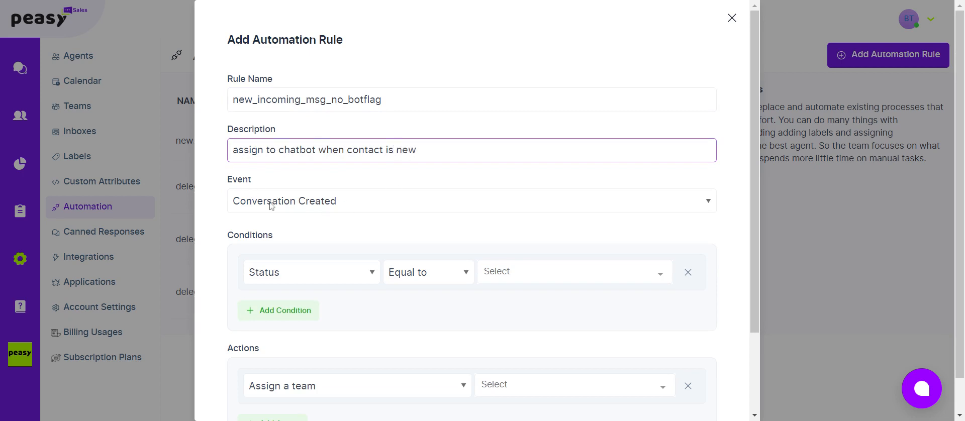
Set the rule's event to Message Created and its first condition to Message Type equal to Incoming Message
key("Tab")
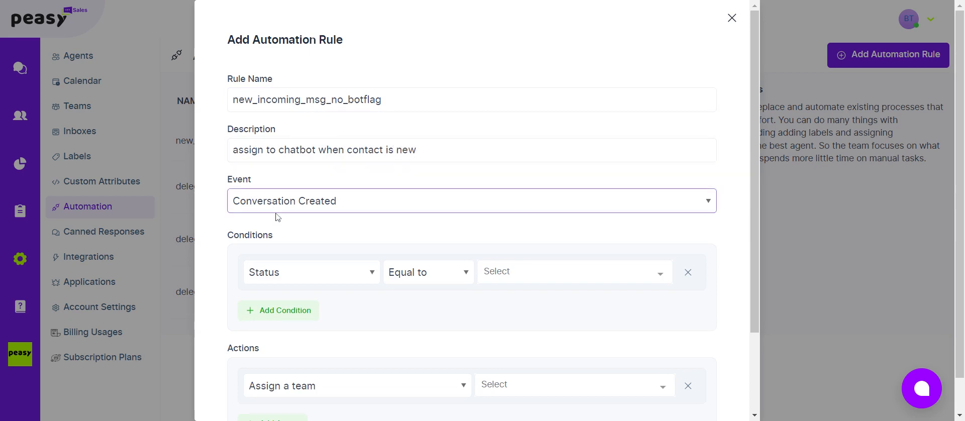
left_click(289, 248)
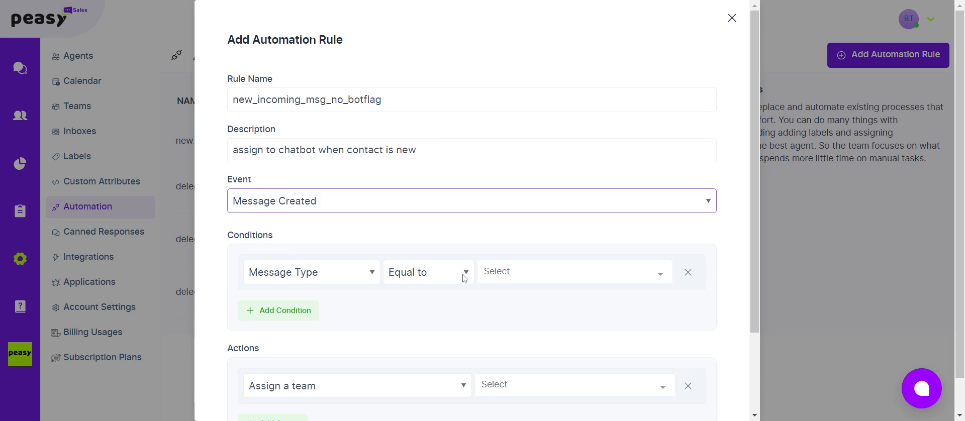
left_click(483, 272)
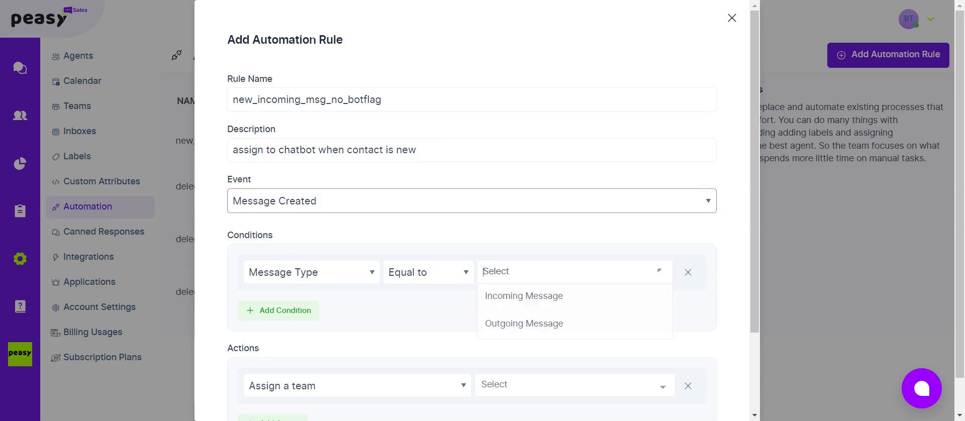
left_click(505, 296)
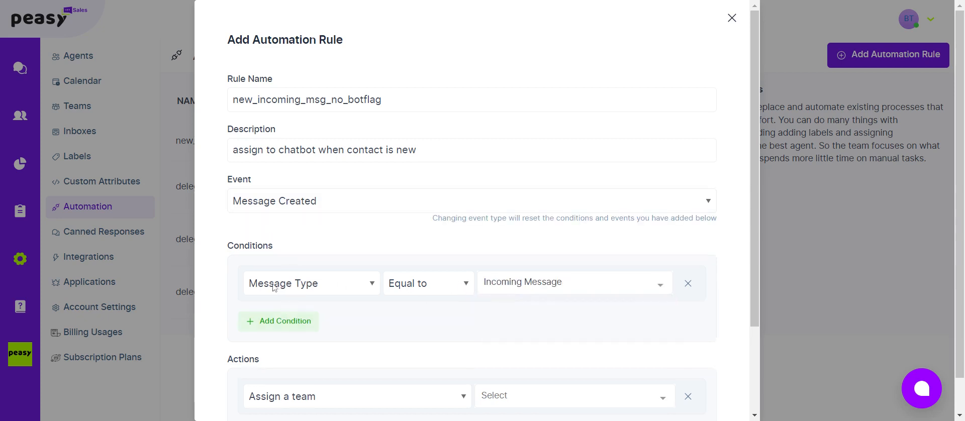
Try out a second condition with Contact Inbox equal to wanew, and remove it again
scroll(481, 232, "down", 1)
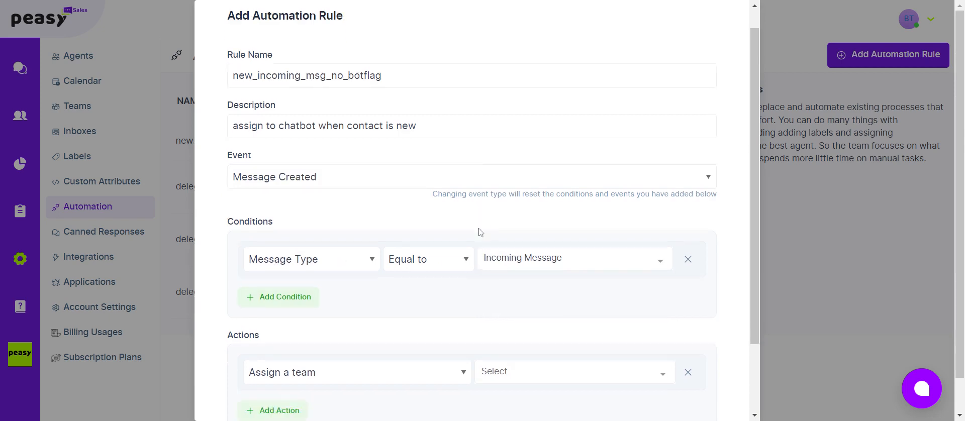
scroll(480, 233, "down", 3)
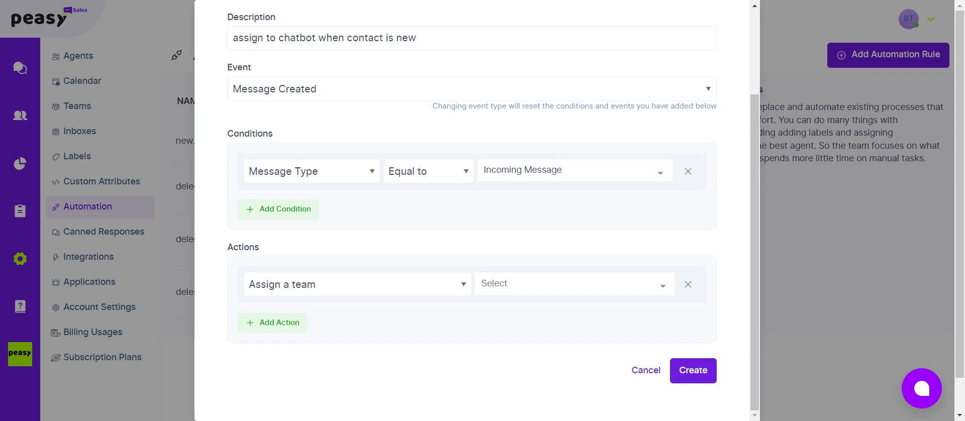
left_click(253, 211)
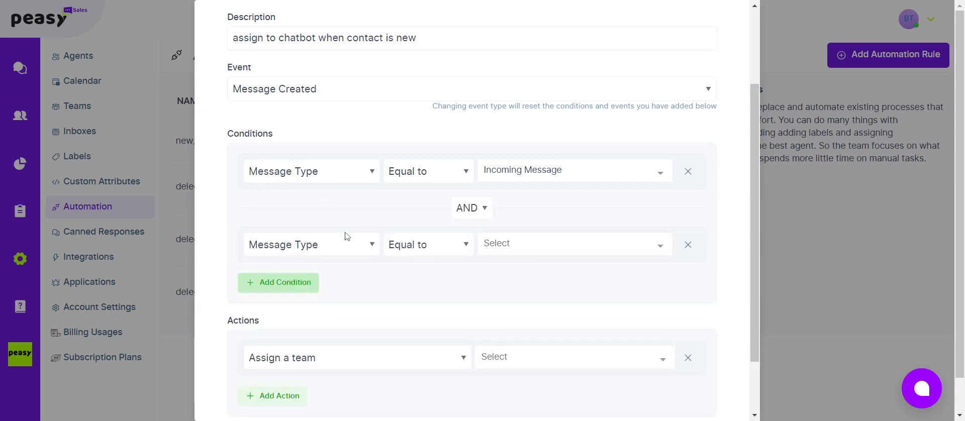
left_click(351, 250)
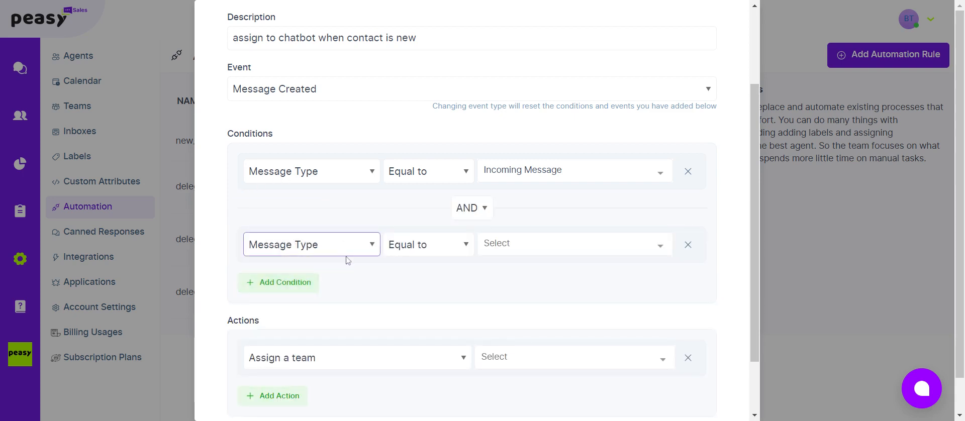
left_click(360, 327)
left_click(521, 246)
left_click(530, 324)
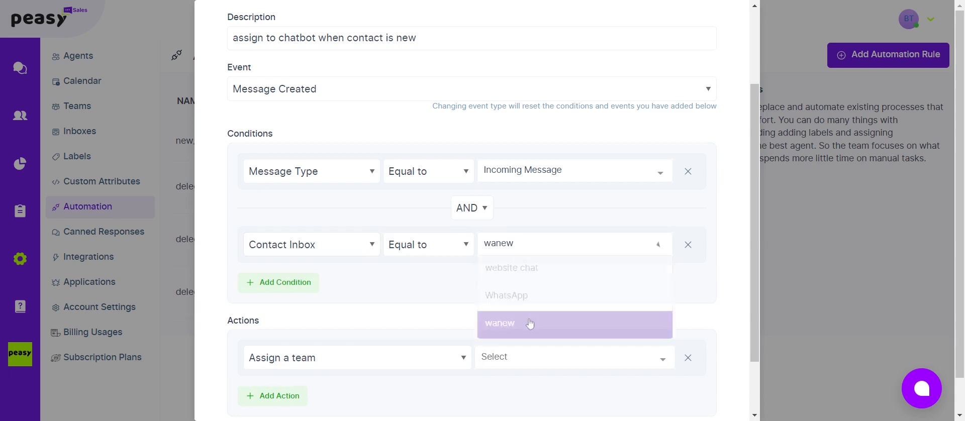
left_click(696, 249)
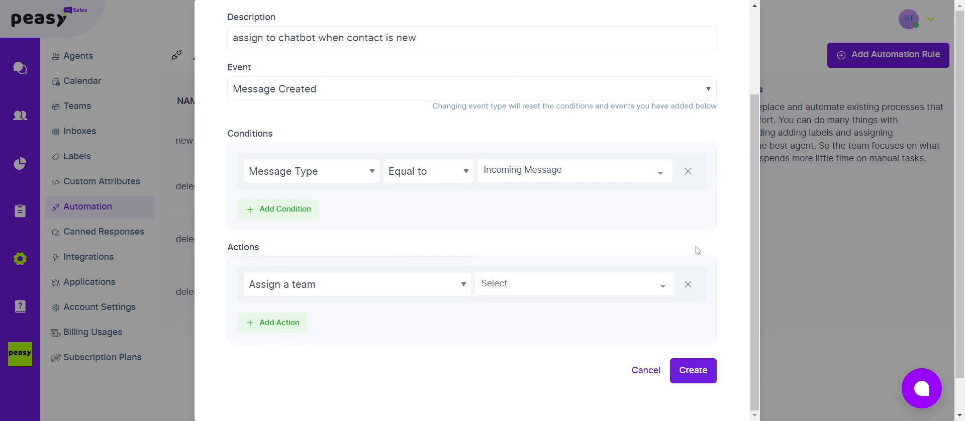
Add a second AND condition with the Botflag attribute set to Is not present and v as its value
left_click(309, 211)
scroll(335, 171, "up", 2)
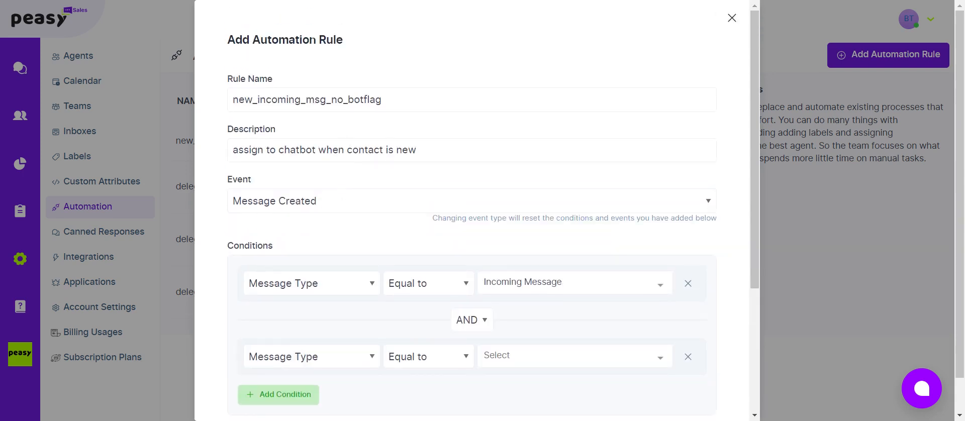
left_click_drag(324, 99, 416, 144)
scroll(397, 259, "down", 2)
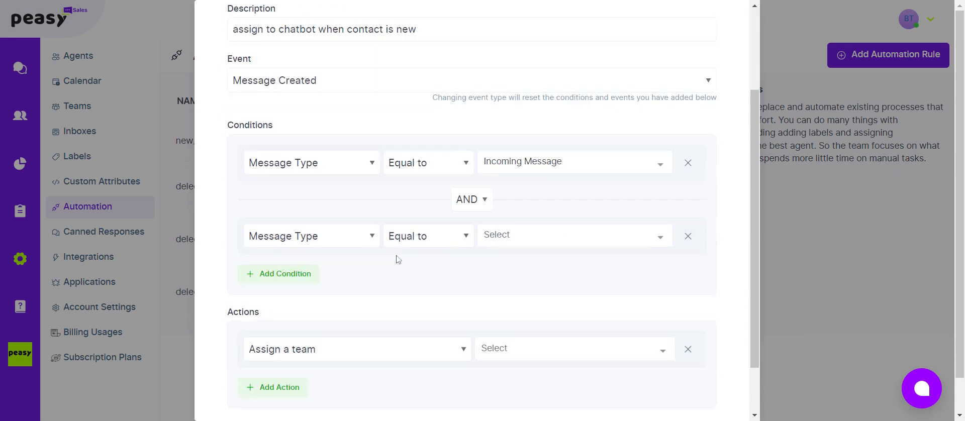
left_click(343, 238)
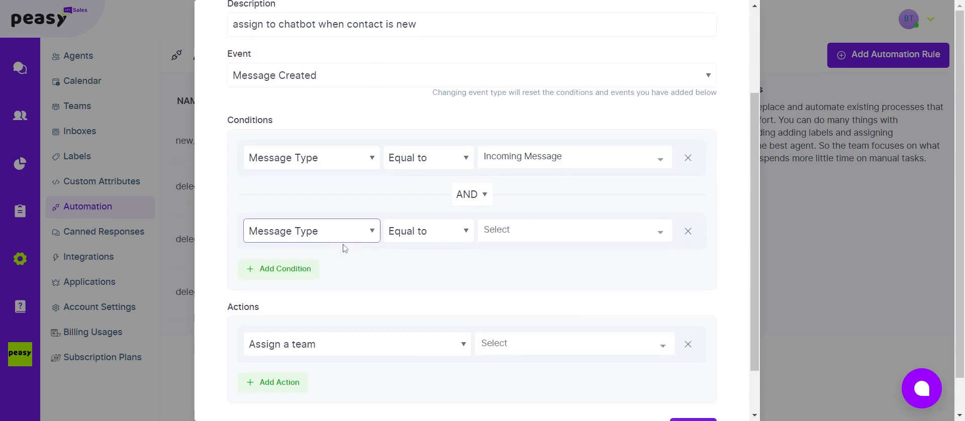
left_click(320, 350)
left_click(487, 232)
type("v")
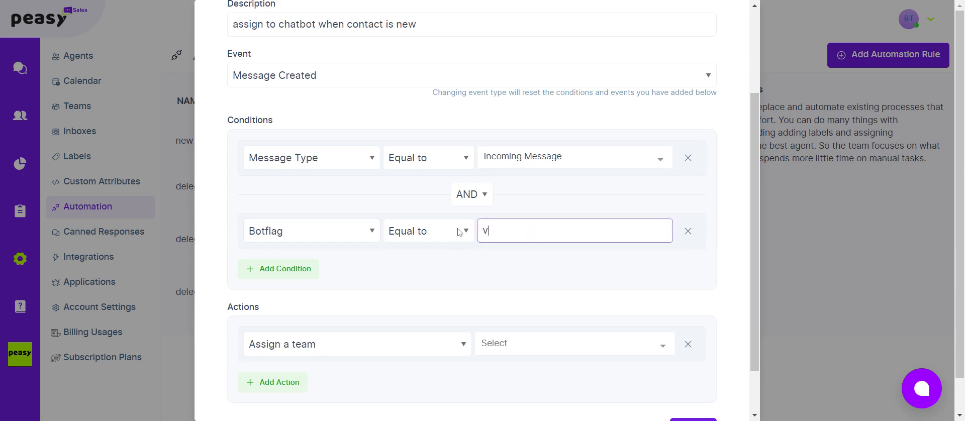
left_click(456, 232)
left_click(447, 247)
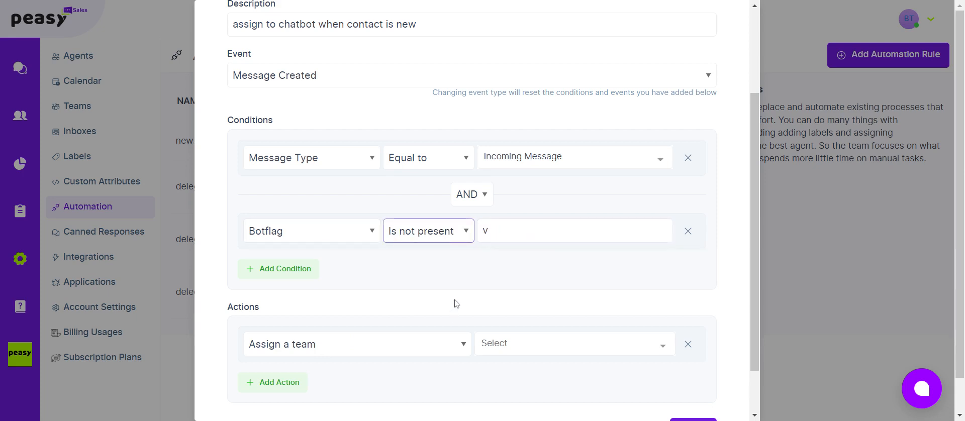
Set the rule's action to Assign a bot and paste the copied flow name 66-incomming_msg_bot-X8S988 as the bot ID
scroll(454, 304, "down", 2)
left_click(394, 288)
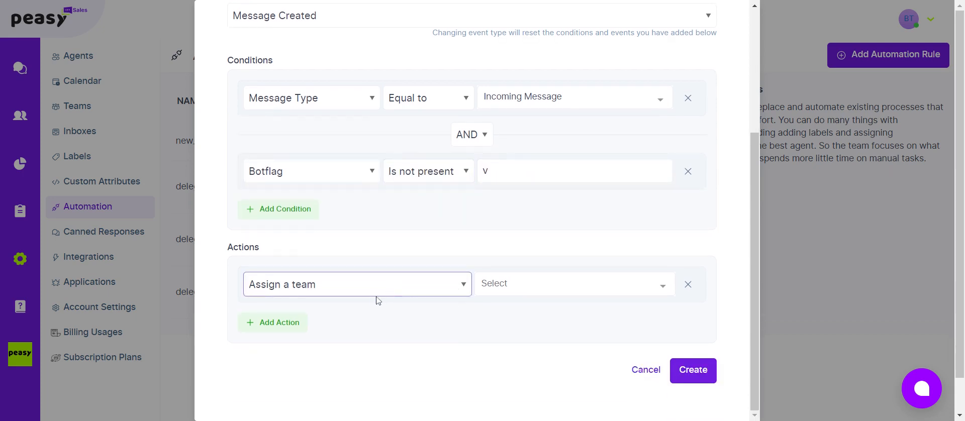
left_click(357, 355)
left_click(523, 284)
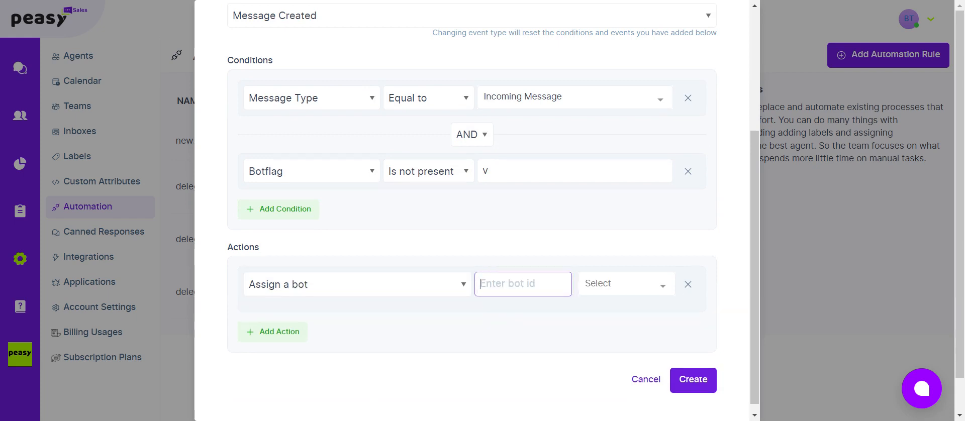
key("ctrl+v")
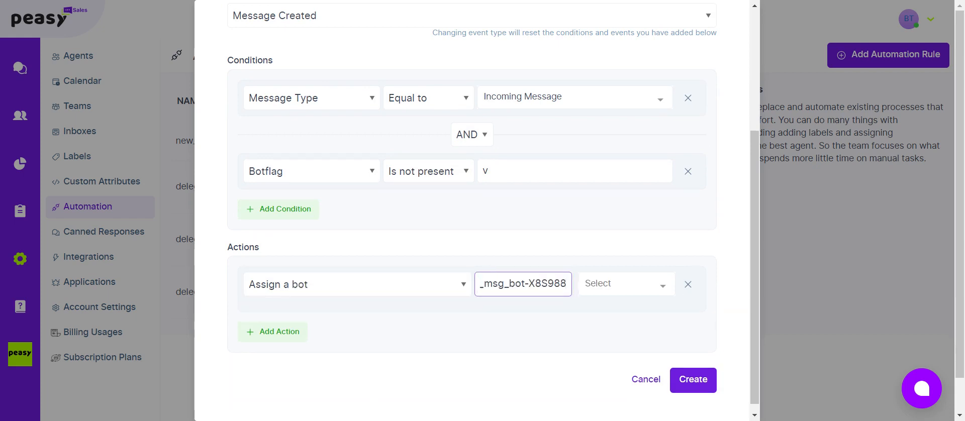
Read through the pasted bot ID from beginning to end to check it
key("Home")
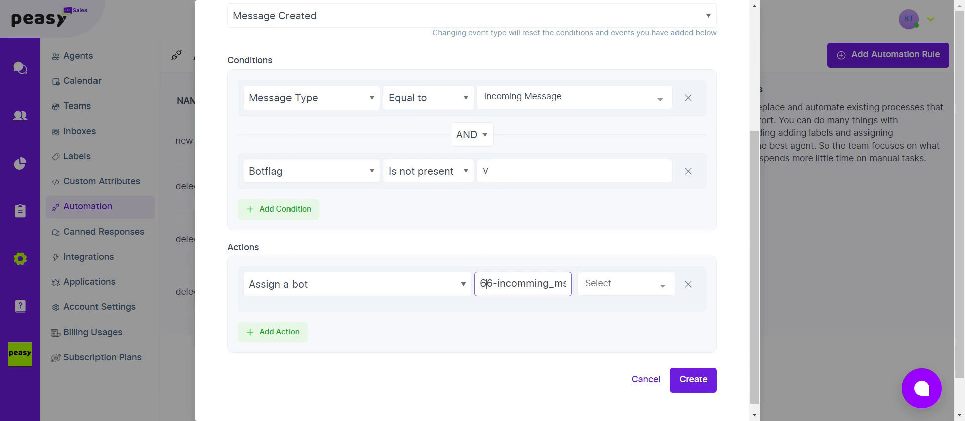
key("Right")
key("Right")
key("Right")
key("Right")
key("Right")
key("Right")
key("Right")
key("Right")
key("Right")
key("Right")
key("Right")
key("Right")
key("Right")
key("Right")
key("Right")
key("Right")
key("Right")
key("Right")
key("Right")
key("Right")
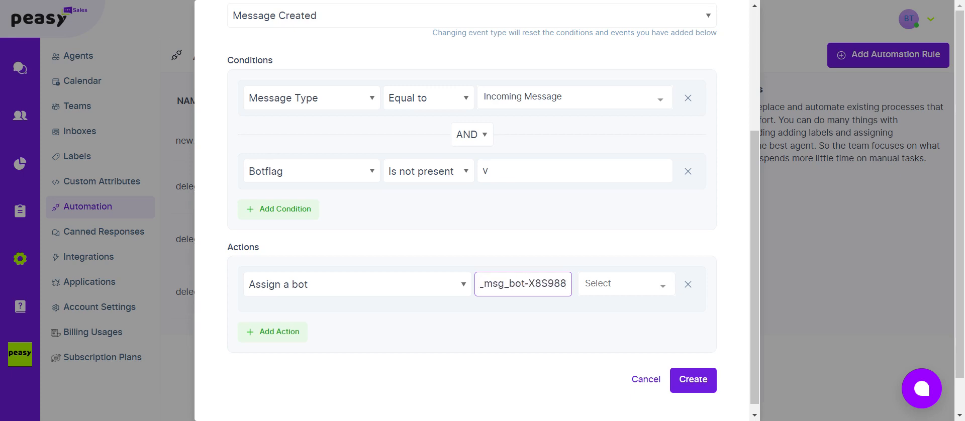
Choose wanew as the inbox for the Assign a bot action
key("ctrl+a")
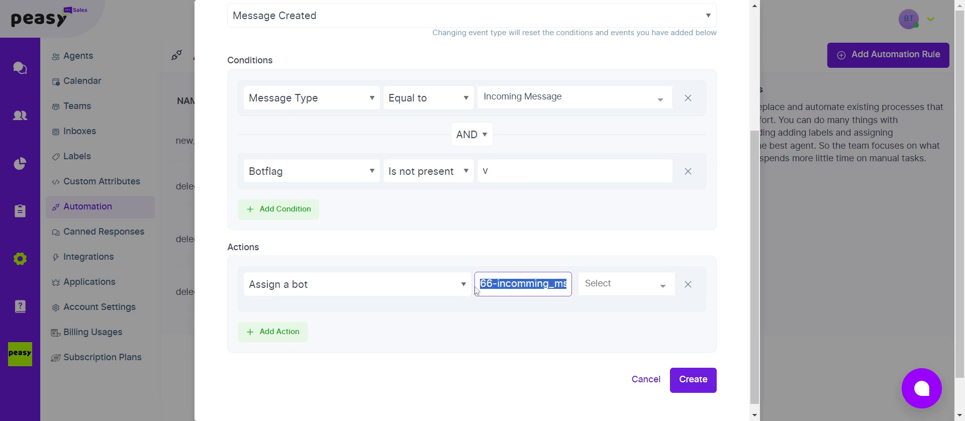
left_click(641, 285)
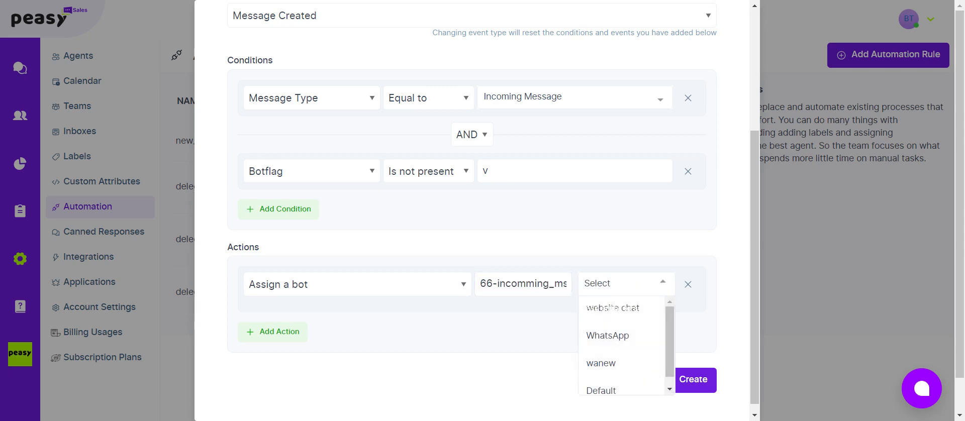
left_click(624, 360)
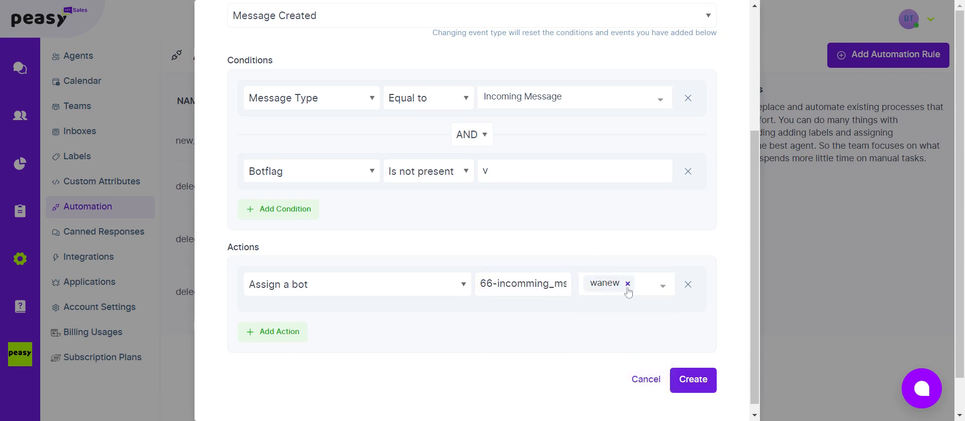
Add a second Assign a bot action with the same bot ID, 66-incomming_msg_bot-X8S988, and Default as its inbox
left_click(304, 333)
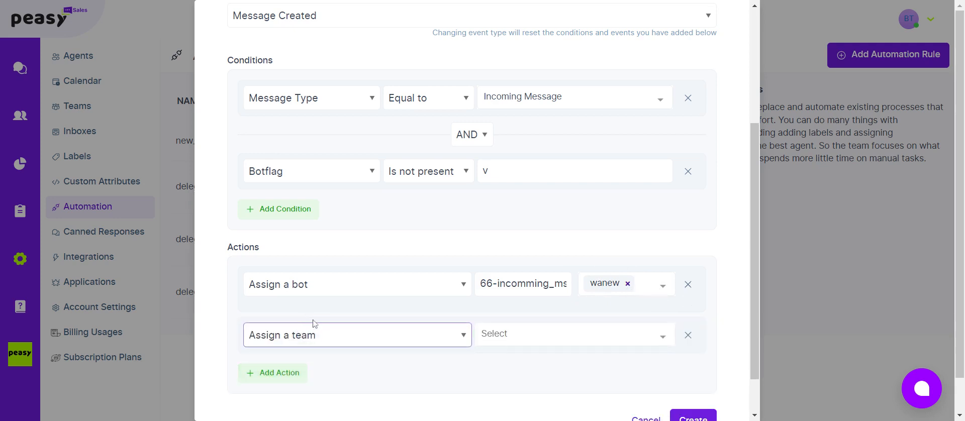
left_click(314, 324)
left_click(523, 335)
key("ctrl+v")
left_click(628, 340)
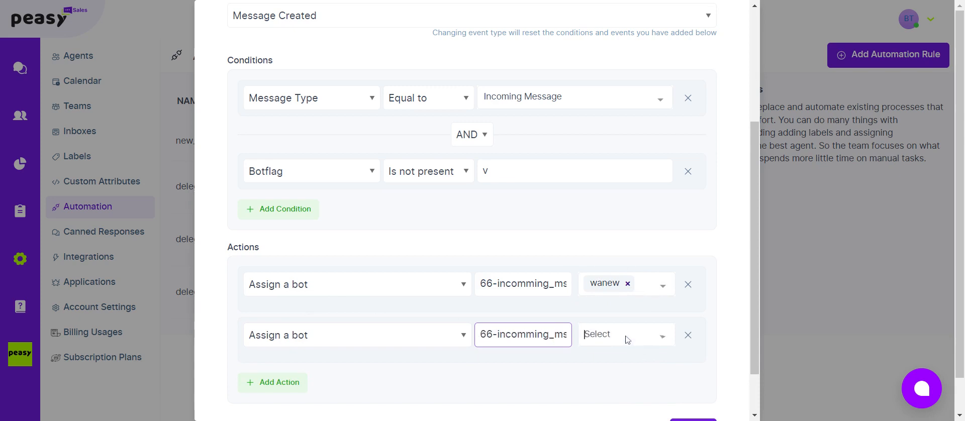
left_click(598, 317)
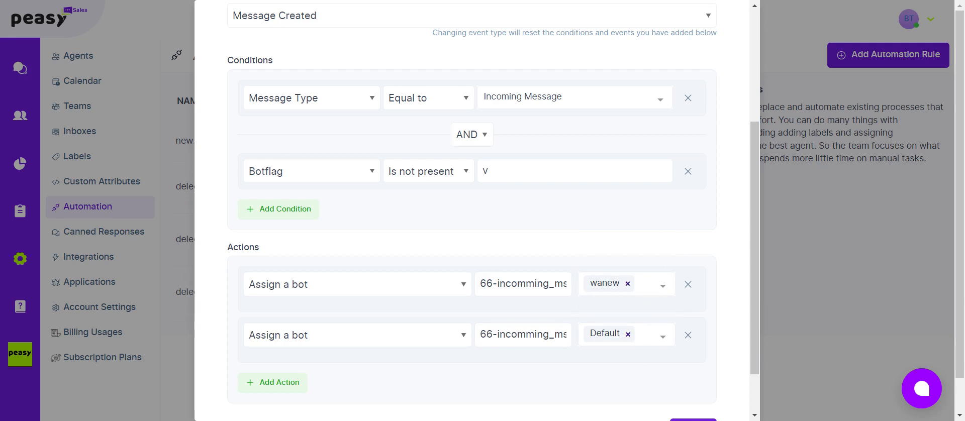
Remove the Assign a bot action for the wanew inbox and create the automation rule
left_click(685, 289)
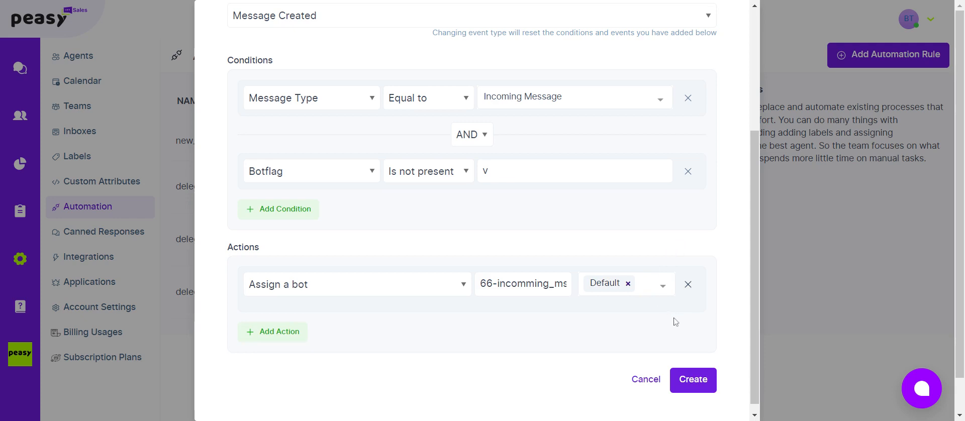
left_click(693, 384)
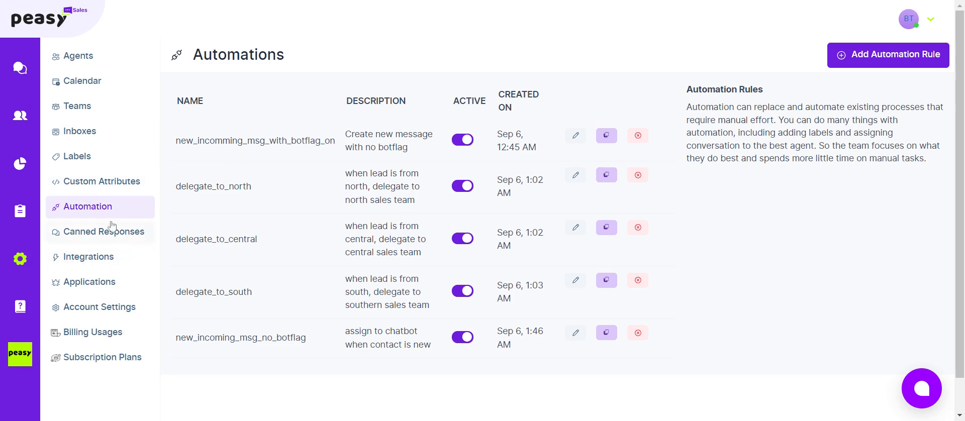
Examine the short code of the template message for the wanew inbox in Canned Responses
left_click(103, 234)
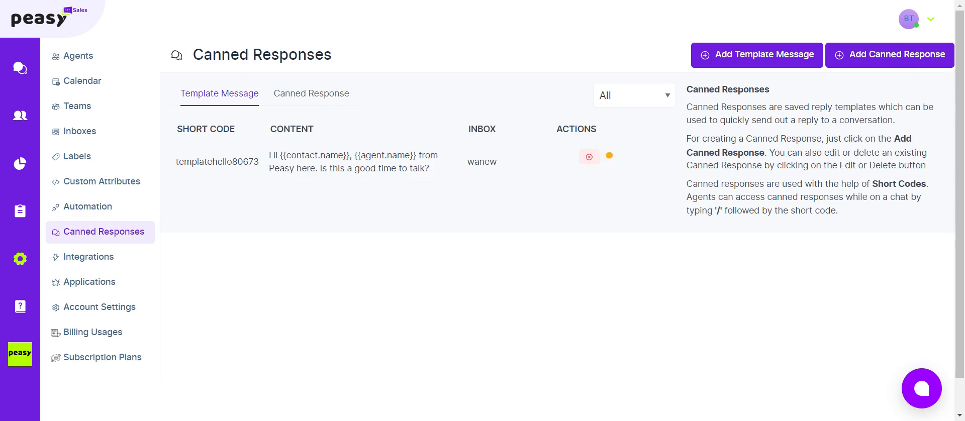
left_click_drag(178, 162, 263, 173)
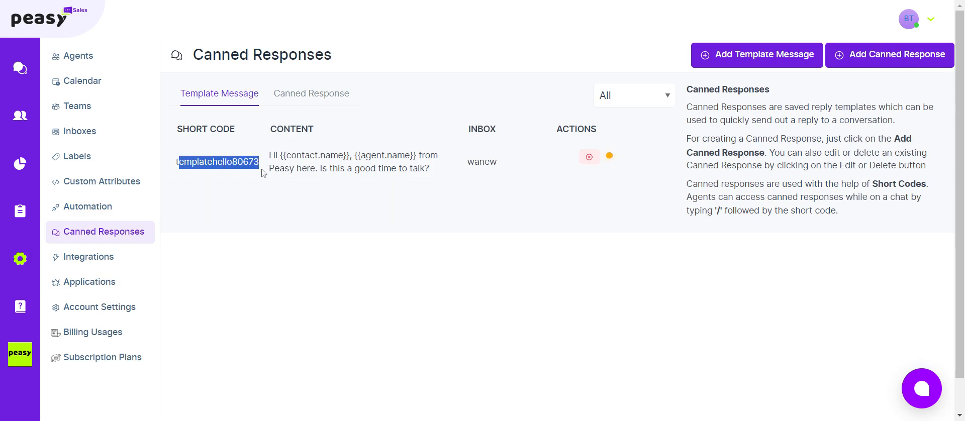
left_click(264, 173)
left_click_drag(175, 165, 265, 165)
Start a new automation rule named new_contact_send_message with the description "when a new contact is created, send msg"
left_click(104, 210)
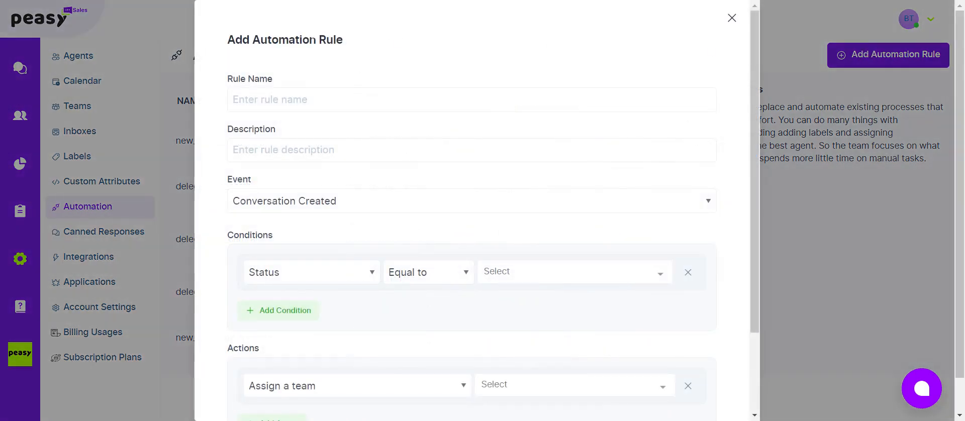
type("new")
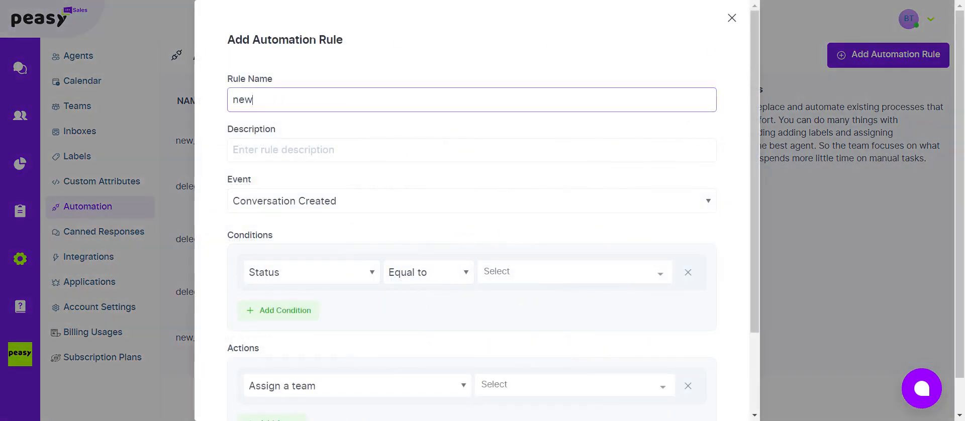
type("_contact_send_message")
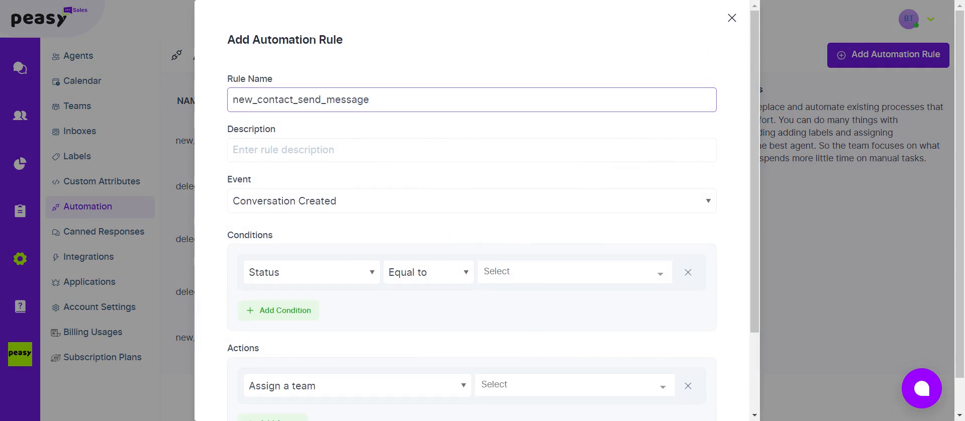
key("Tab")
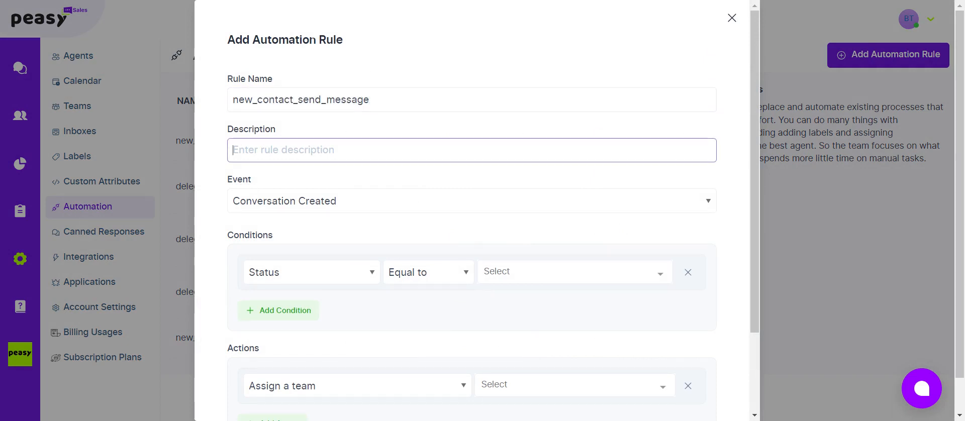
type("when")
type("contact is crated")
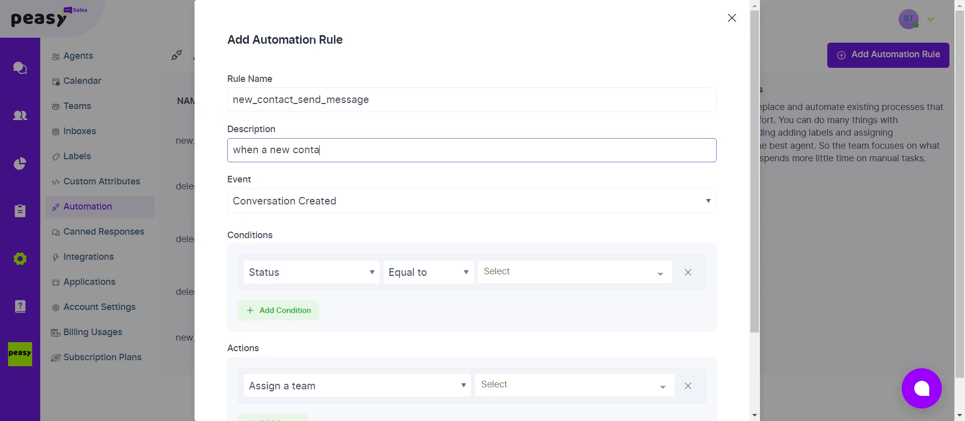
key("BackSpace")
key("BackSpace")
key("BackSpace")
key("BackSpace")
type("eated, send msg")
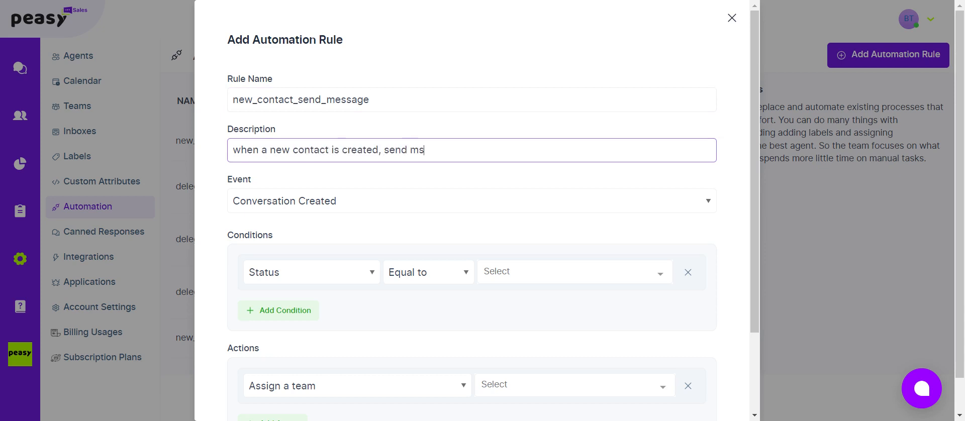
Set the rule's event to Contact Created and its first condition to Status equal to New
left_click(259, 204)
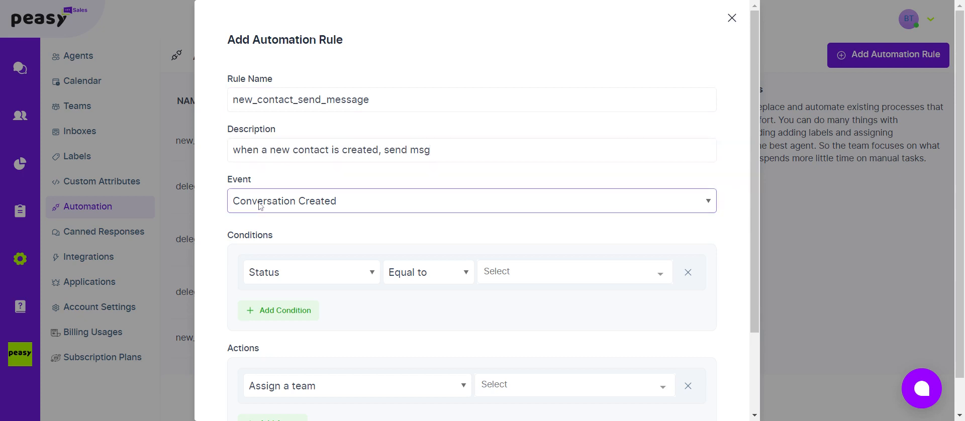
left_click(270, 222)
scroll(356, 189, "down", 2)
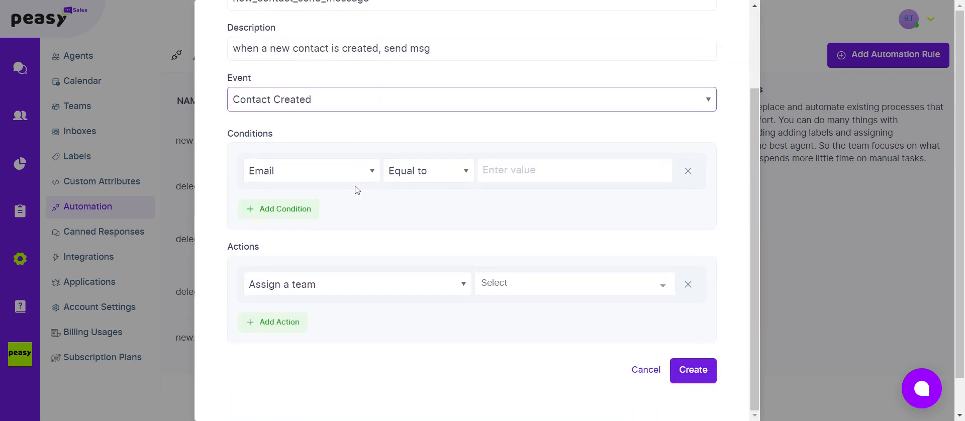
left_click(349, 173)
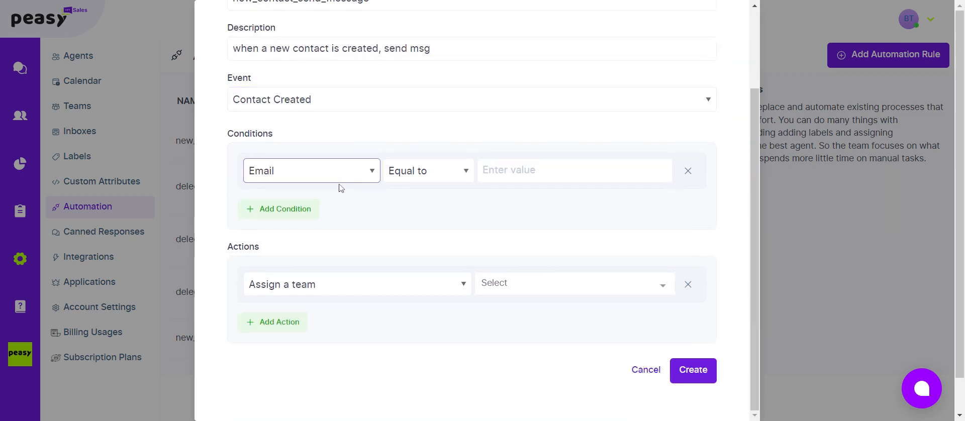
left_click(347, 234)
left_click(492, 169)
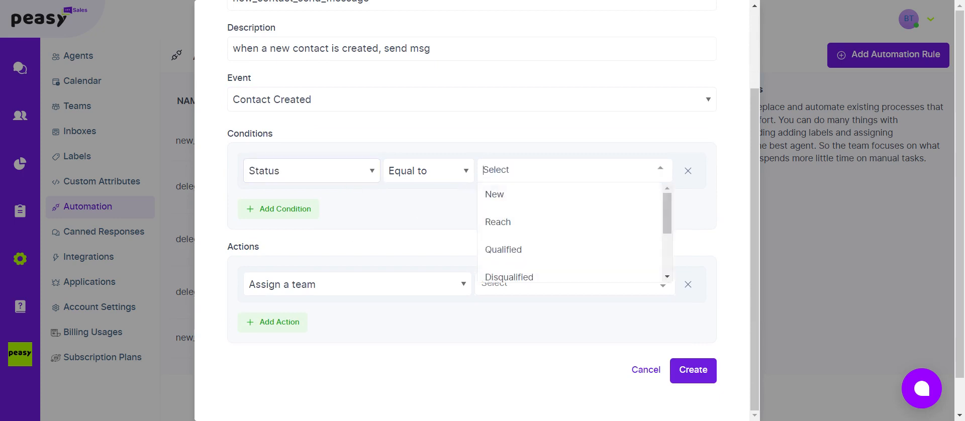
left_click(495, 194)
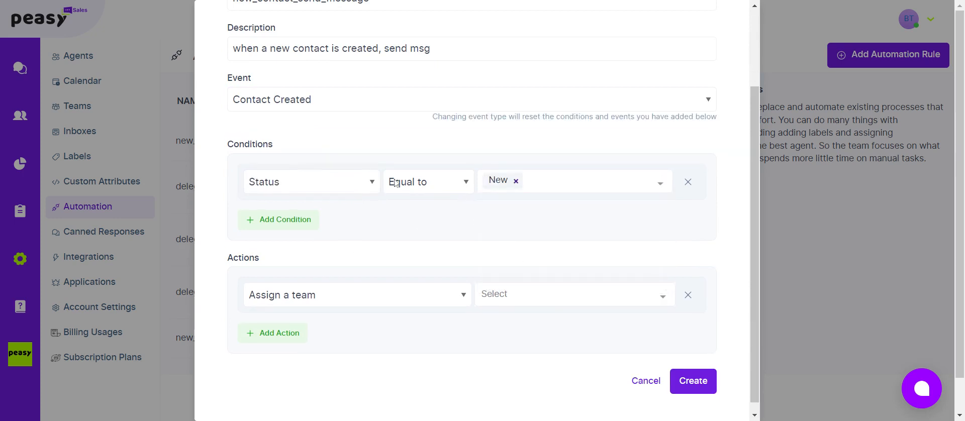
Add a second condition with Status equal to Reach and join the two conditions with OR
left_click(266, 221)
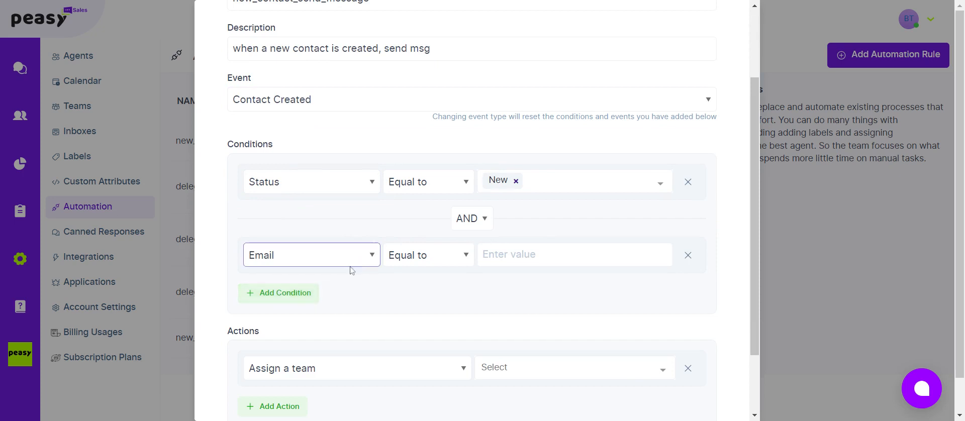
left_click(352, 304)
left_click(411, 260)
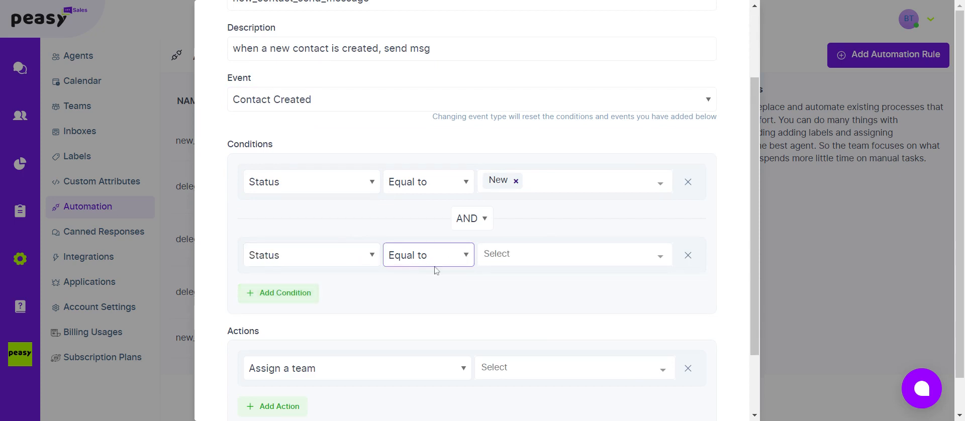
left_click(512, 262)
left_click(517, 306)
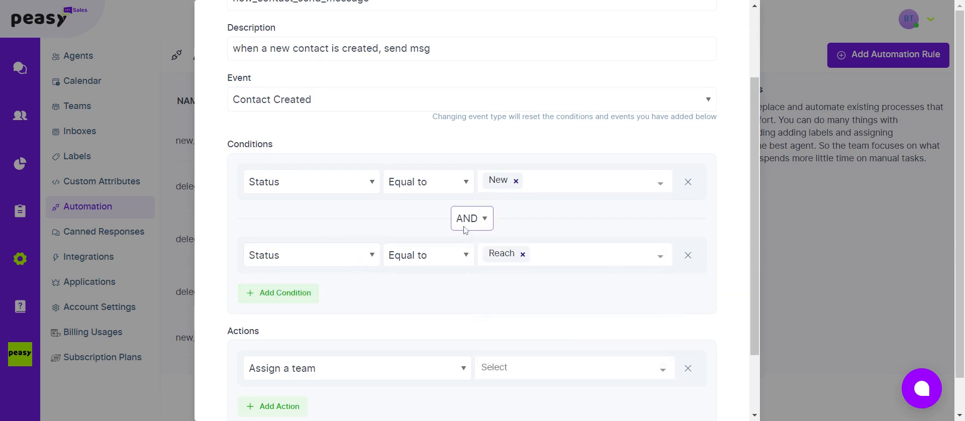
left_click(468, 222)
Set the rule's action to Send A Message through the wanew inbox
scroll(366, 125, "down", 2)
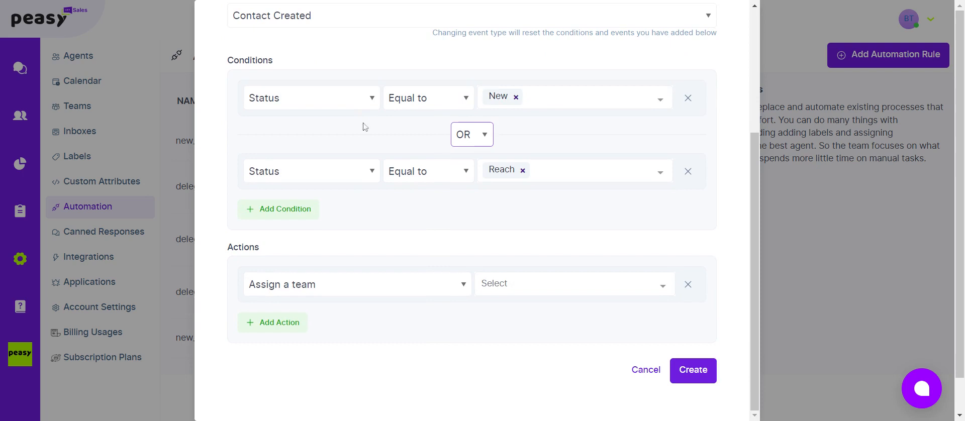
left_click(354, 298)
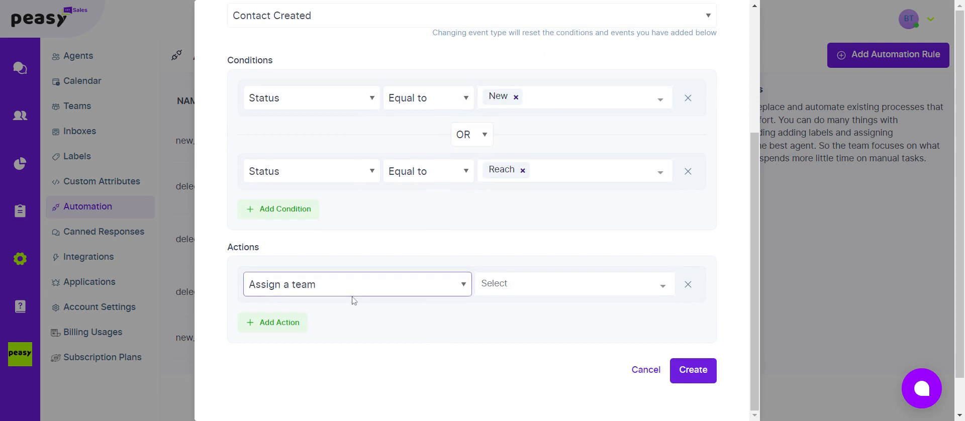
left_click(357, 333)
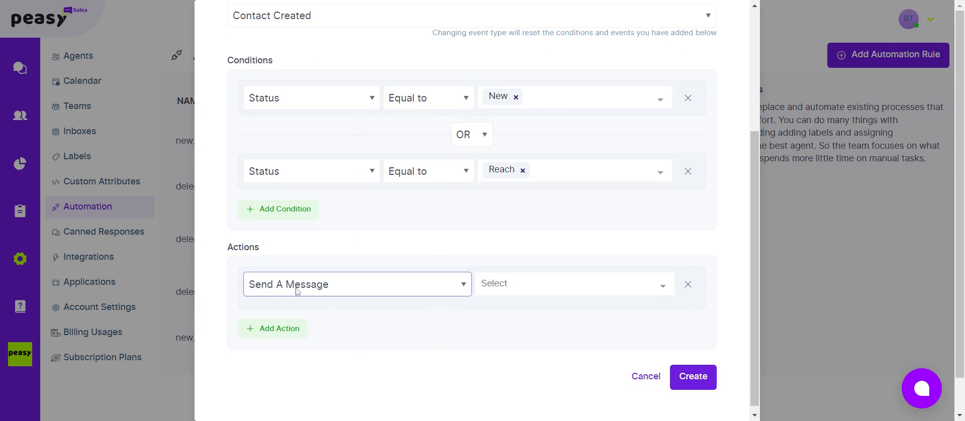
left_click(492, 295)
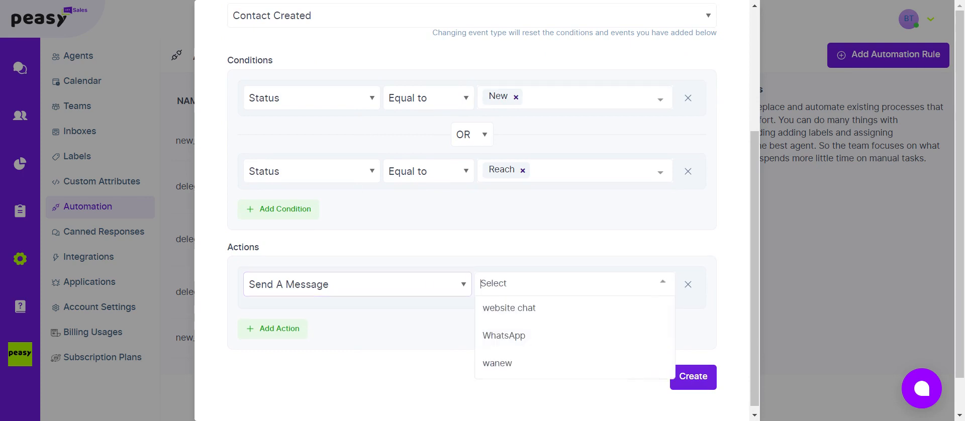
left_click(513, 367)
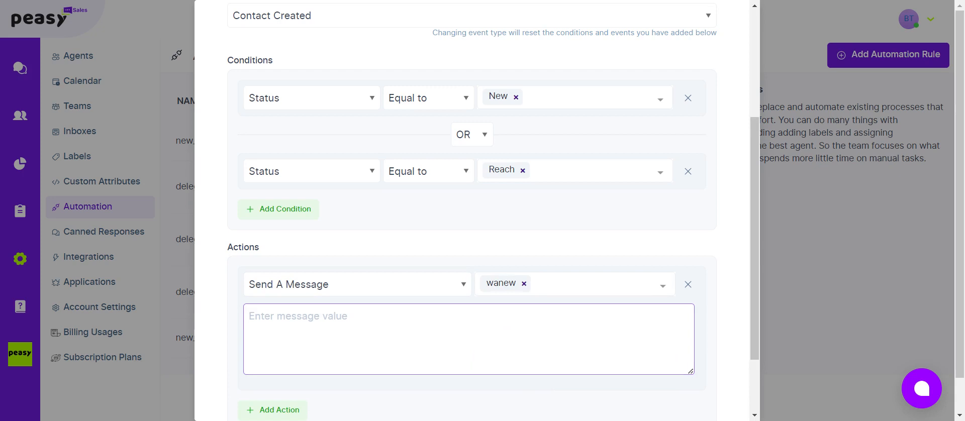
Insert the templatehello80673 canned response as the message text and create the automation rule
type("/")
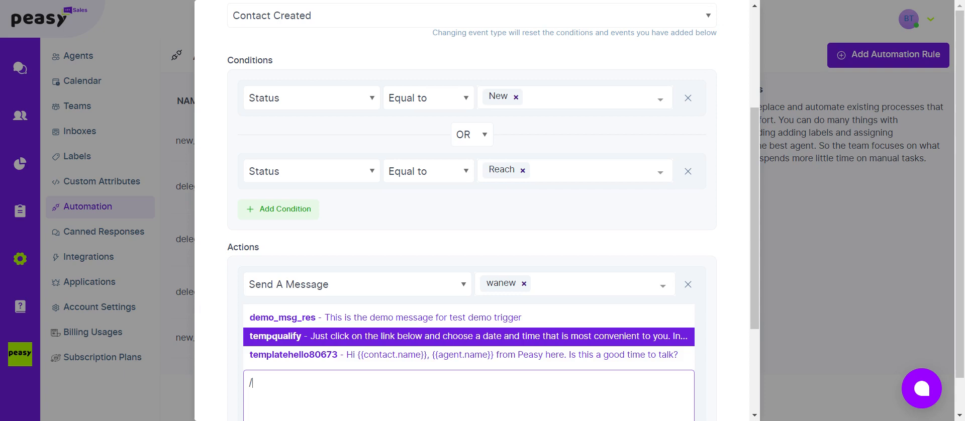
key("BackSpace")
type("/")
key("Down")
key("Return")
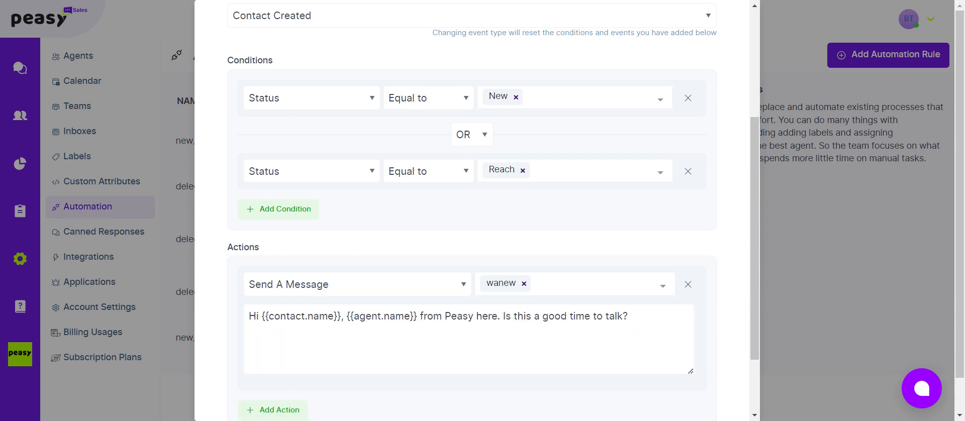
scroll(410, 239, "down", 3)
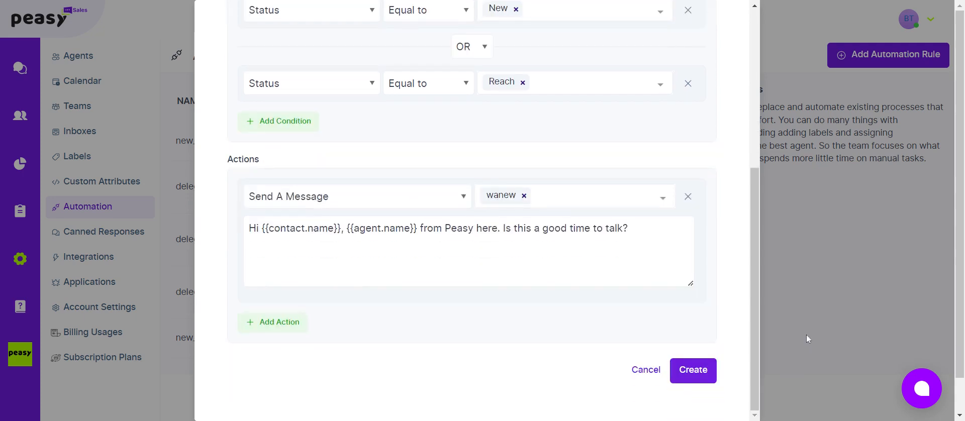
left_click(700, 379)
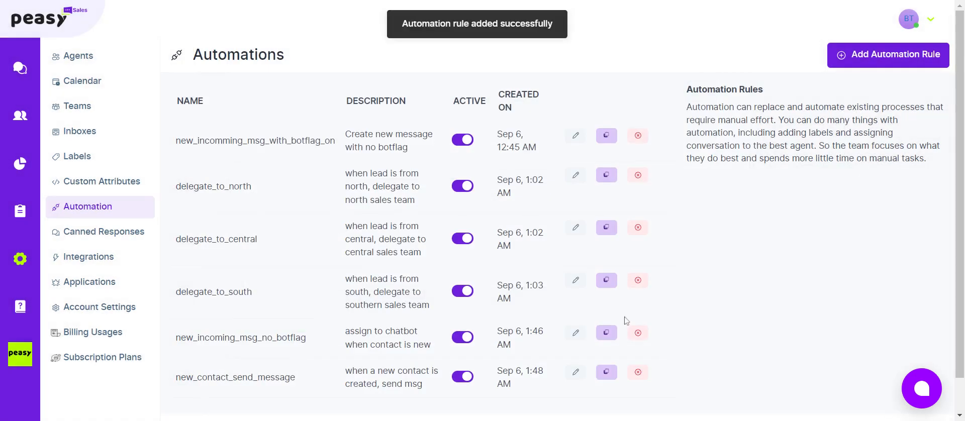
Review the new_contact_send_message, new_incomming_msg_with_botflag_on and new_incoming_msg_no_botflag rules in the automation list
scroll(581, 326, "down", 2)
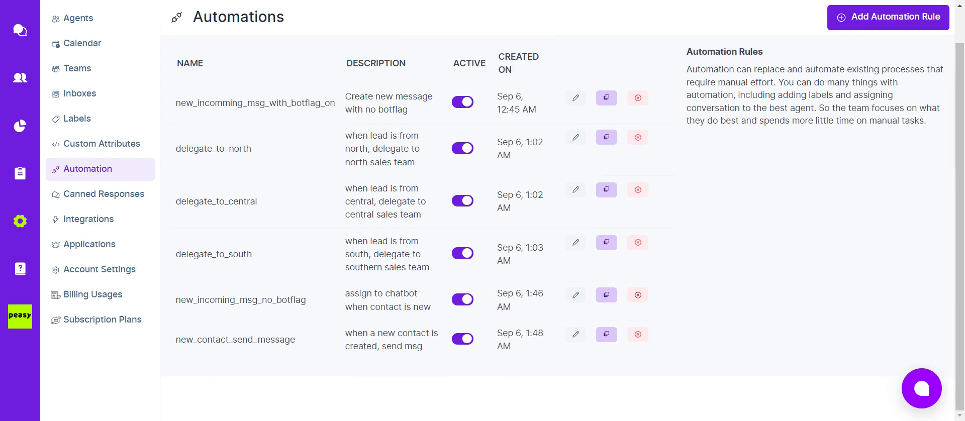
left_click_drag(186, 340, 291, 353)
left_click_drag(372, 347, 367, 347)
left_click_drag(176, 104, 252, 117)
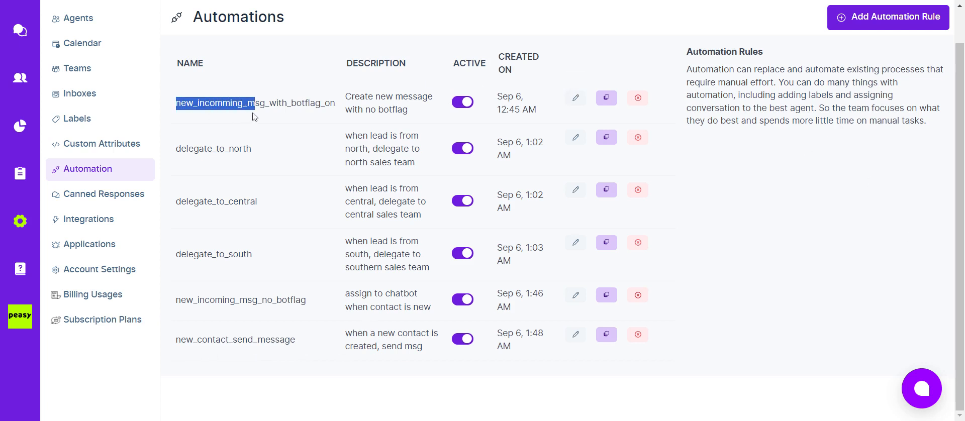
left_click_drag(181, 300, 306, 300)
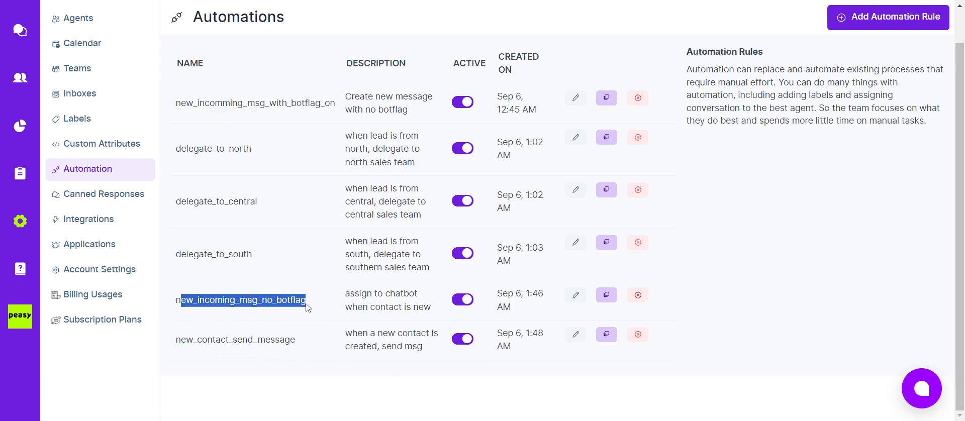